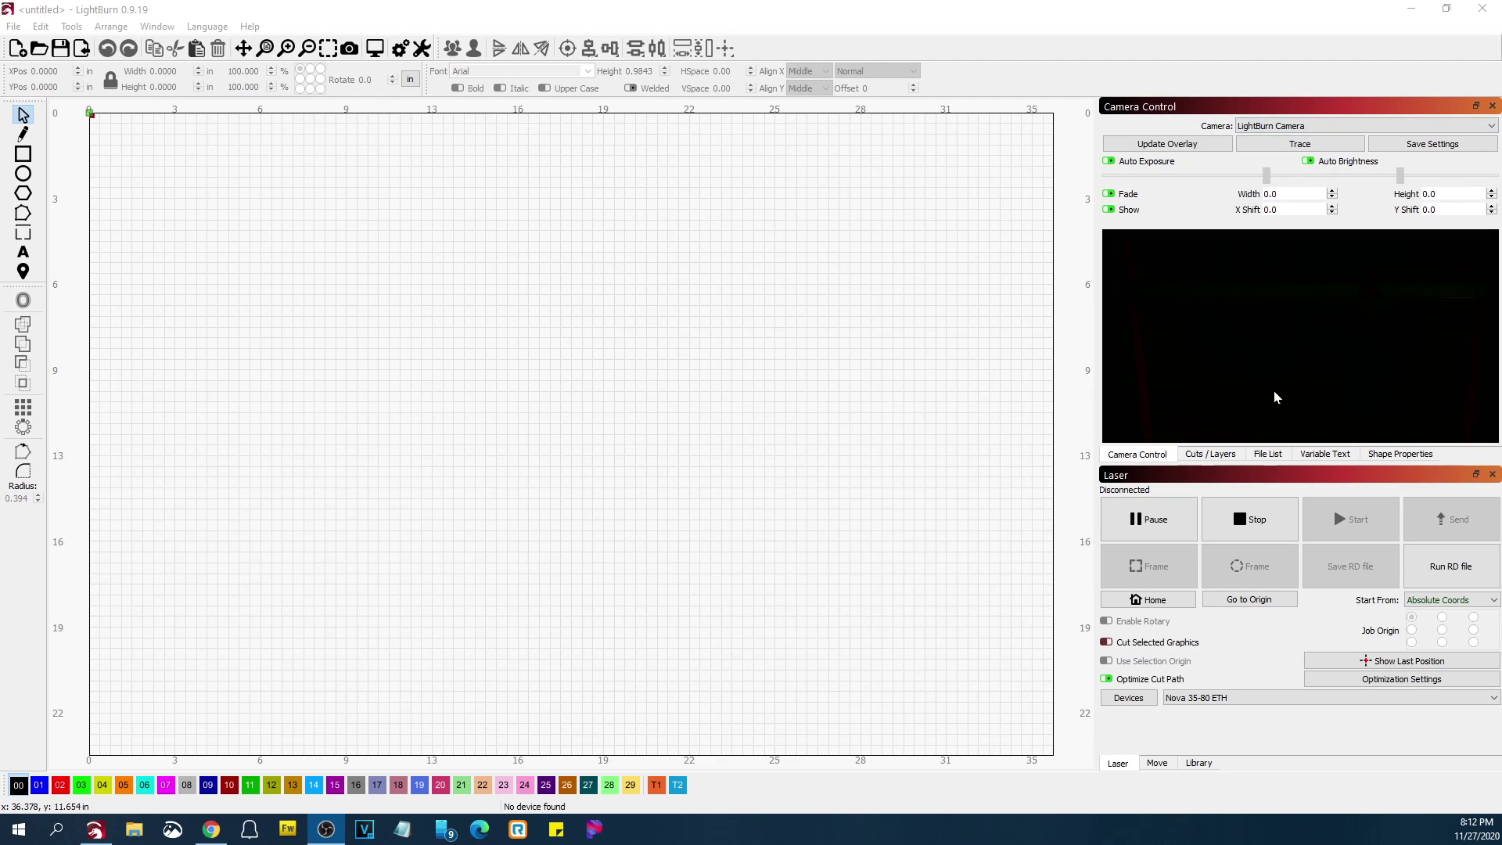
right_click(1259, 321)
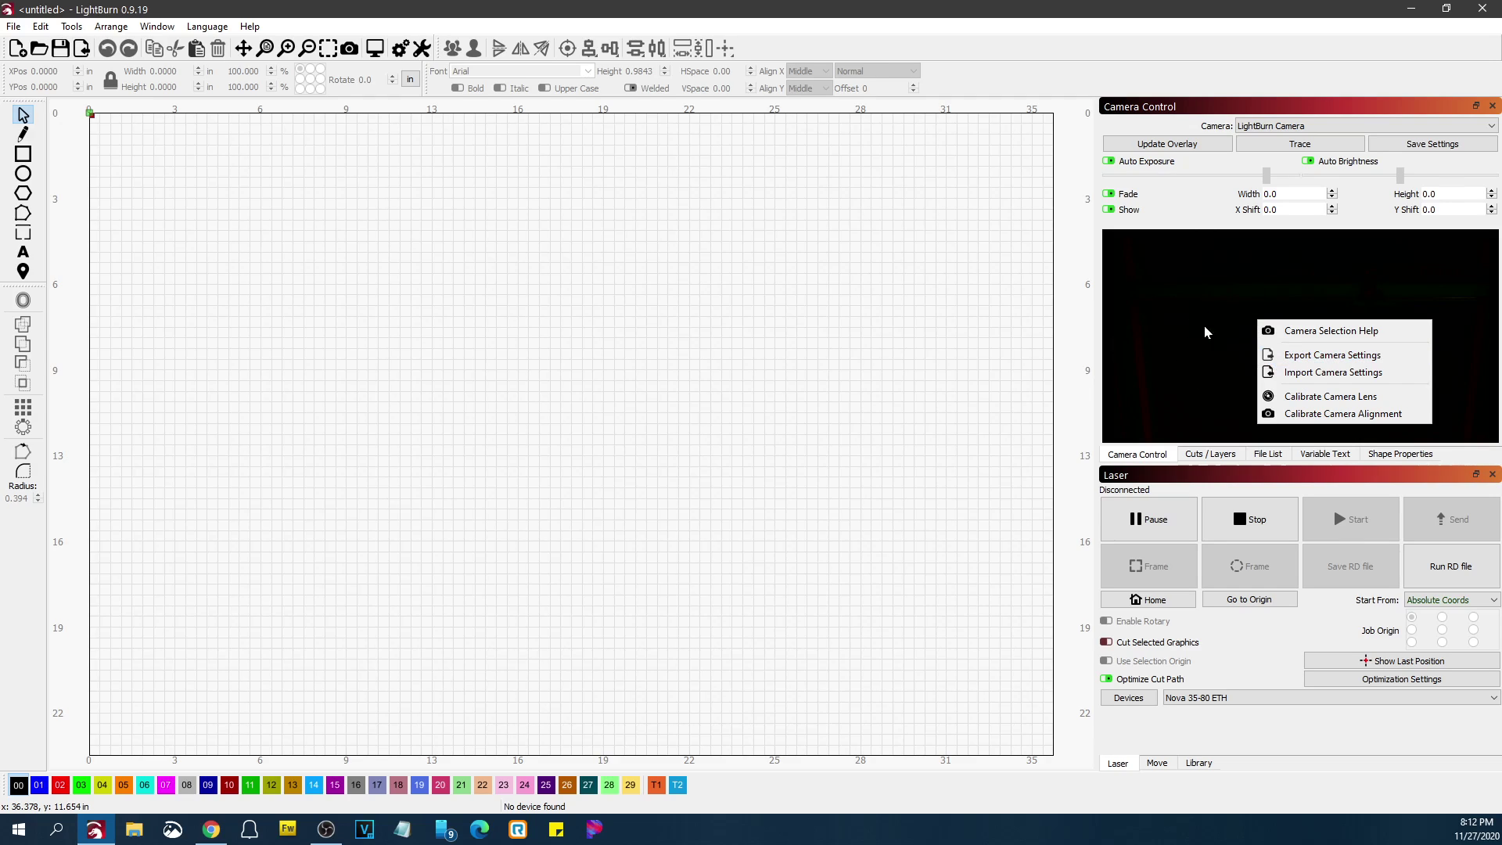
right_click(1183, 291)
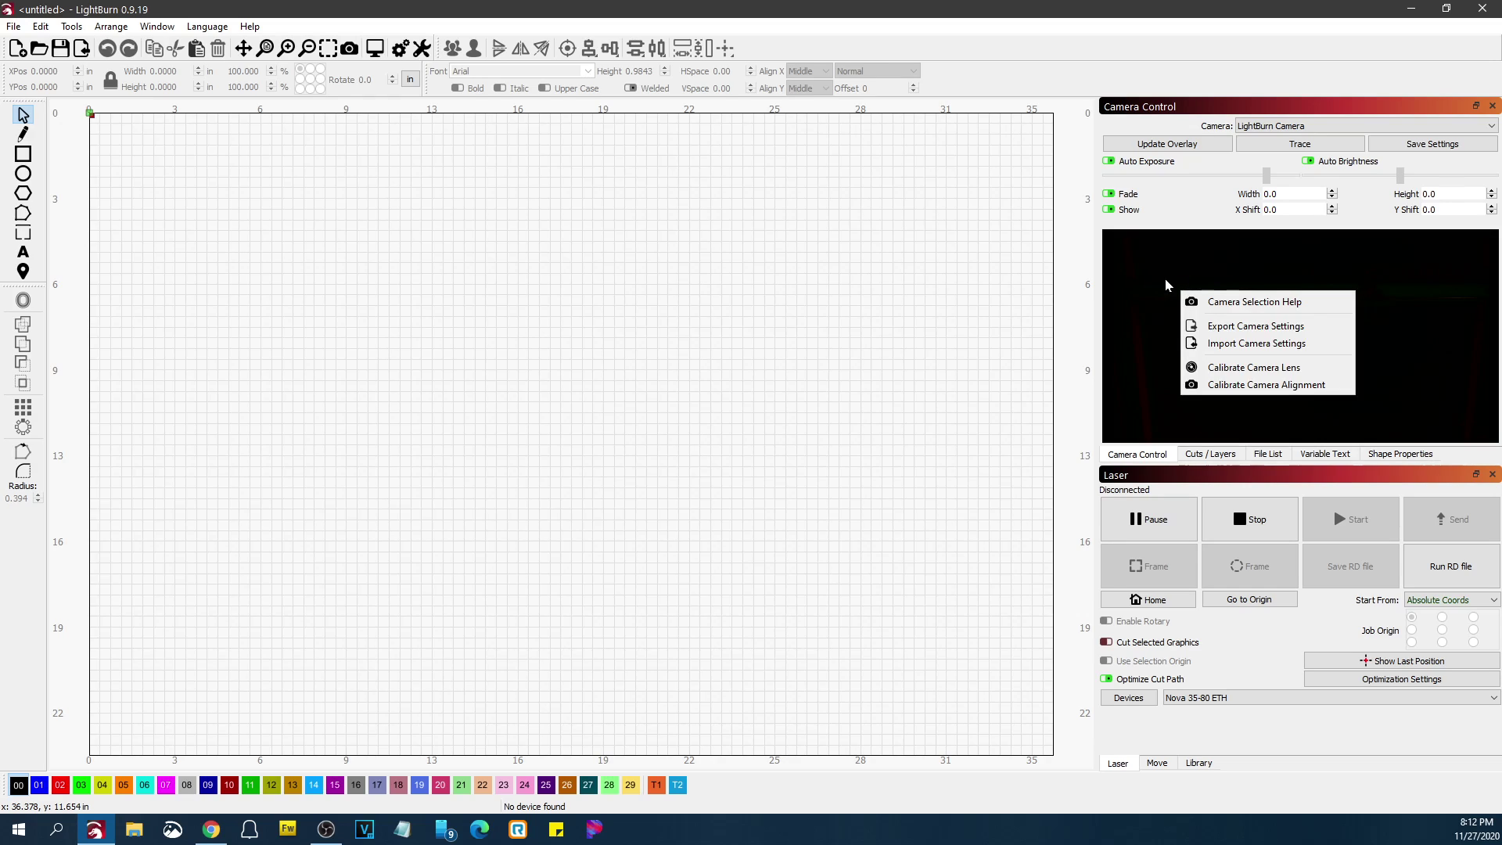
left_click(1225, 329)
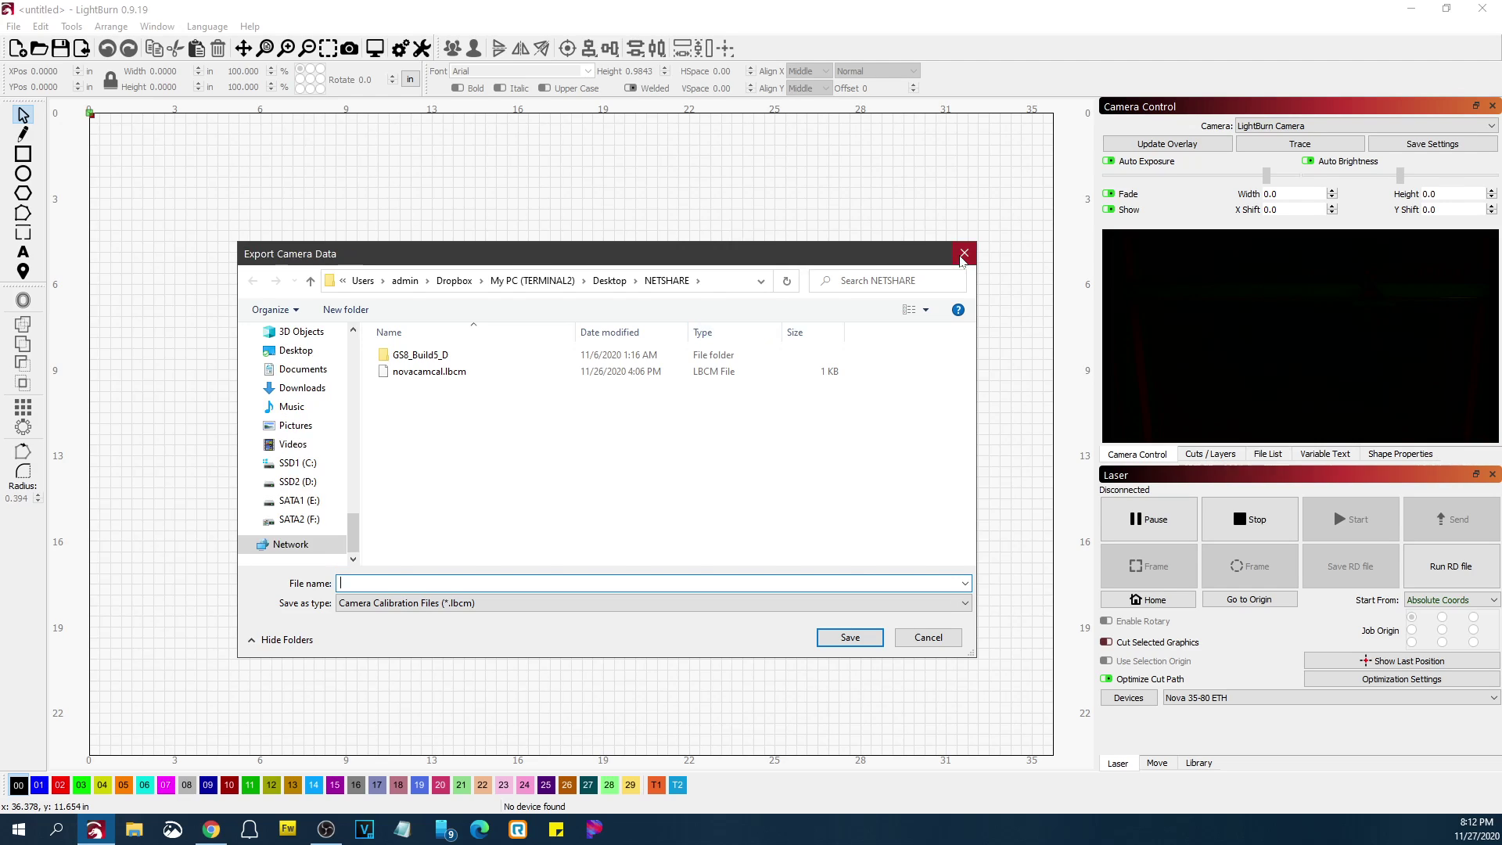
left_click(963, 253)
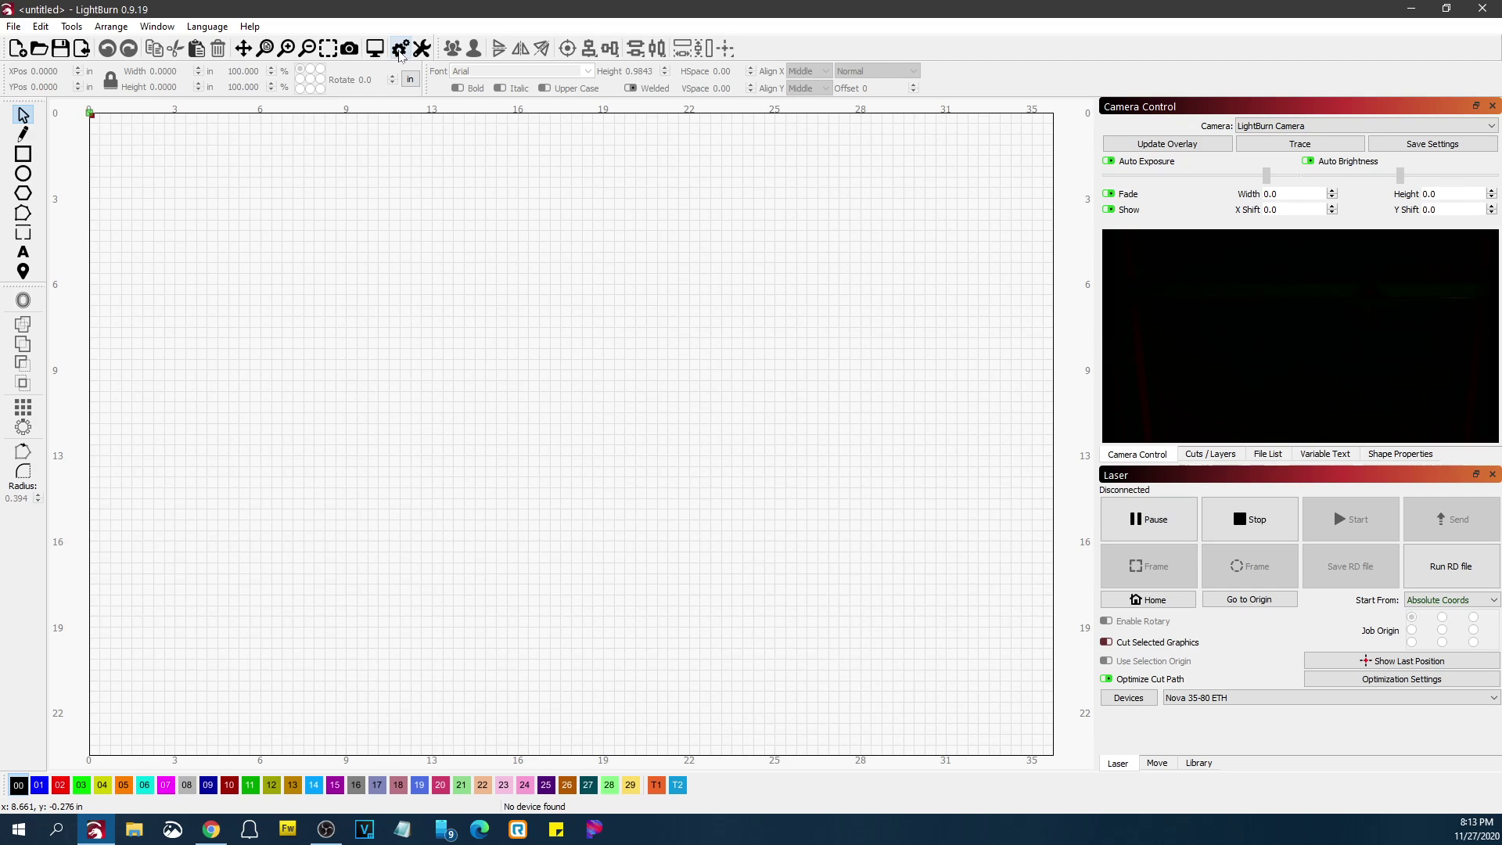
Step: In LightBurn Settings, set the Camera Capture System to Default Capture System
left_click(399, 49)
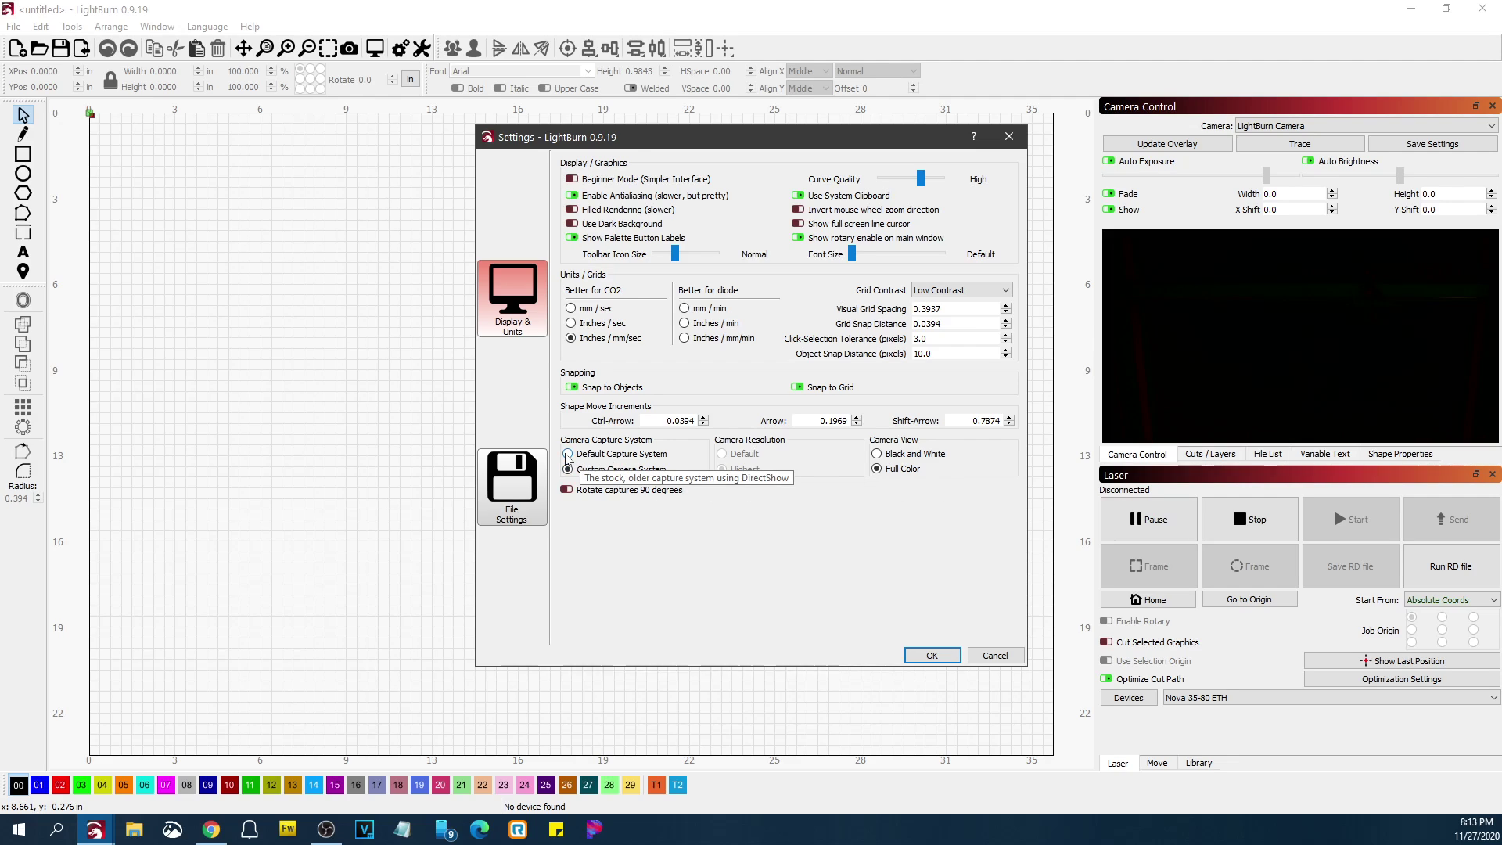
left_click(567, 455)
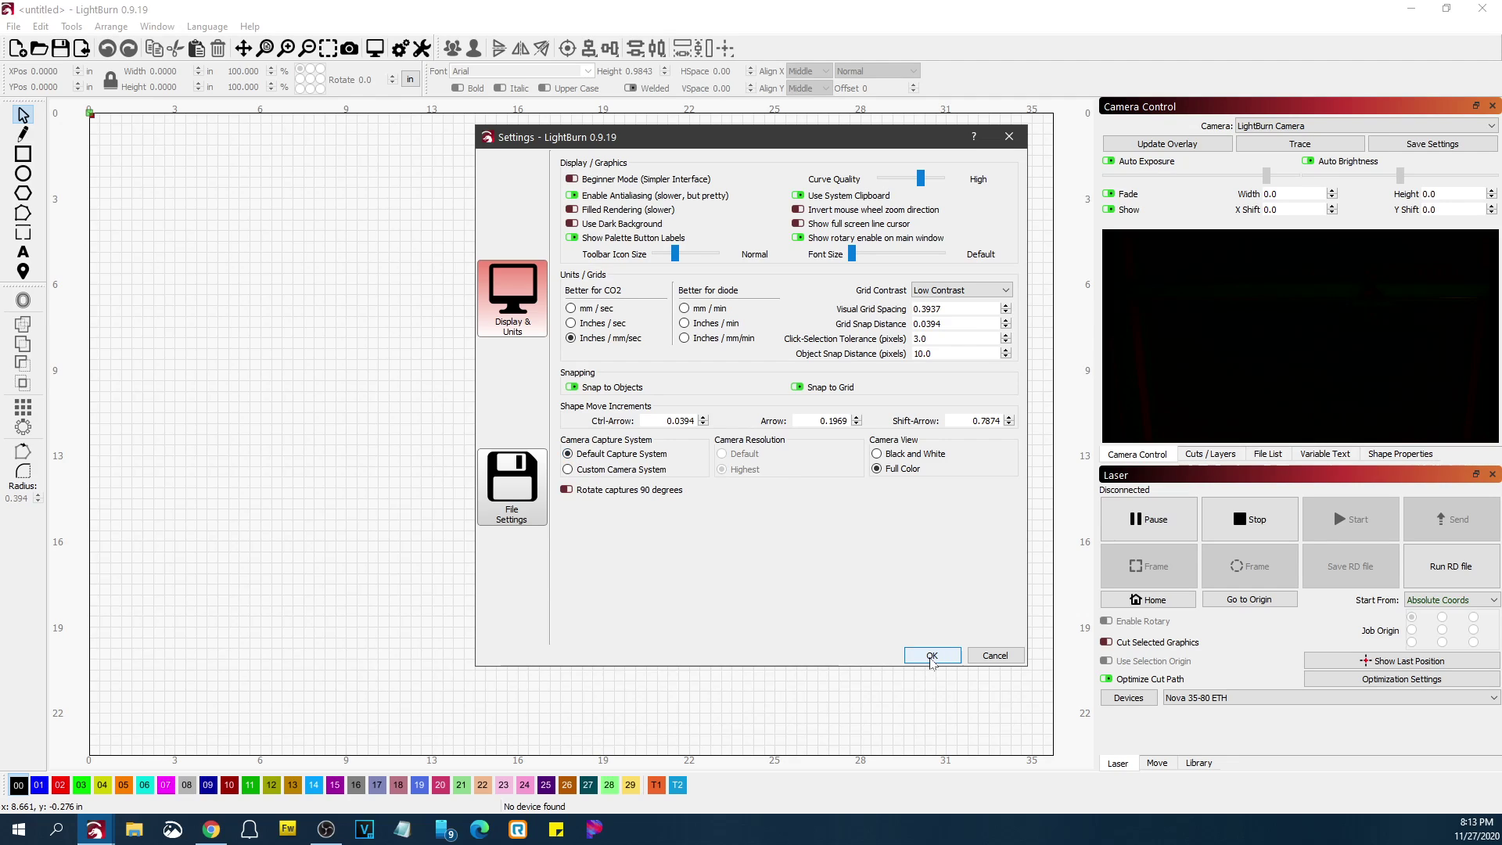
Step: Confirm the capture-system change, then close and relaunch LightBurn so it takes effect
left_click(931, 657)
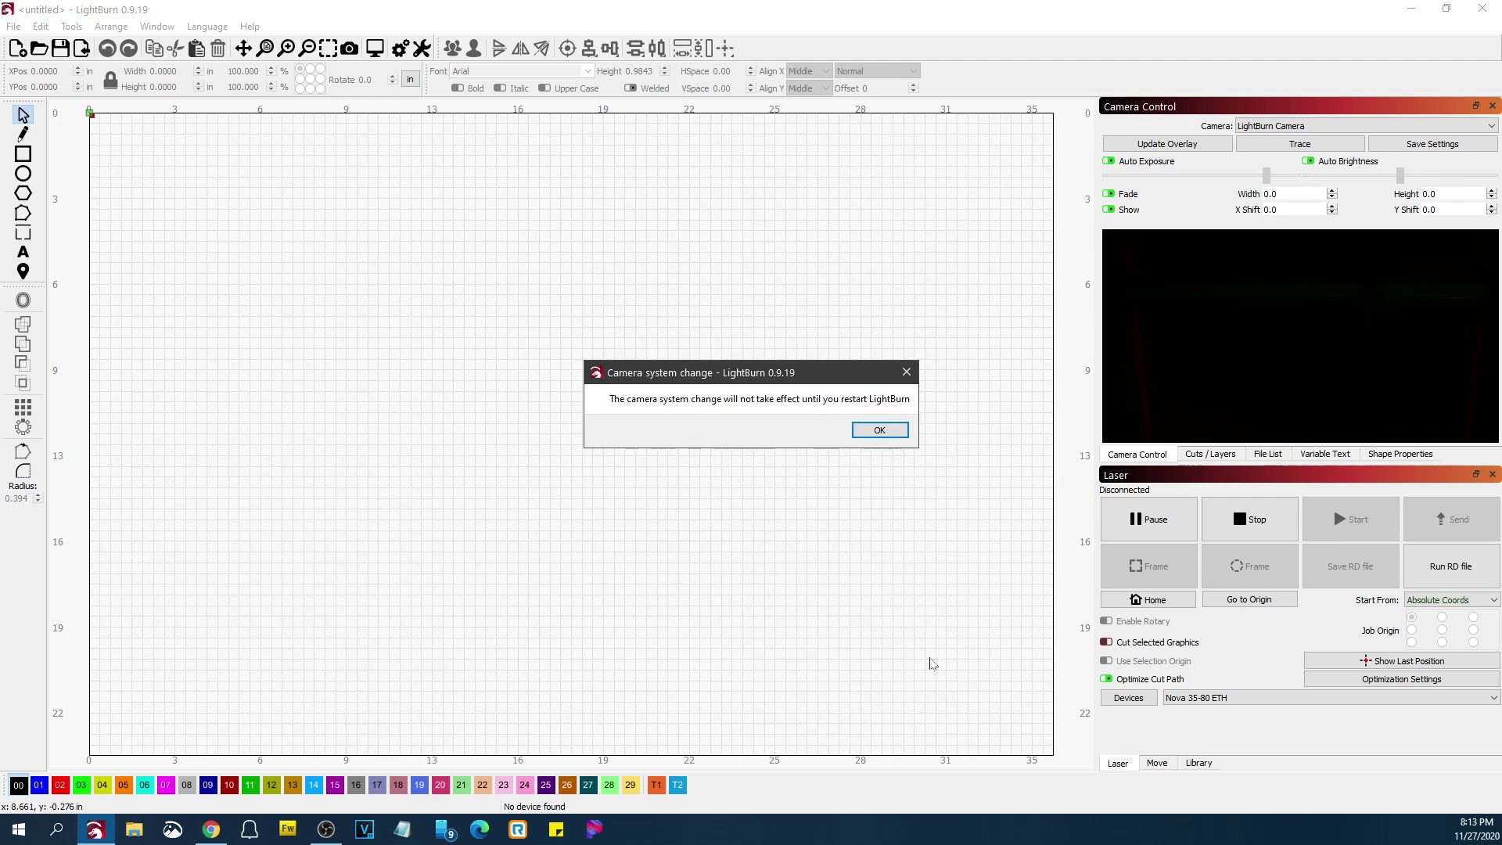
left_click(890, 438)
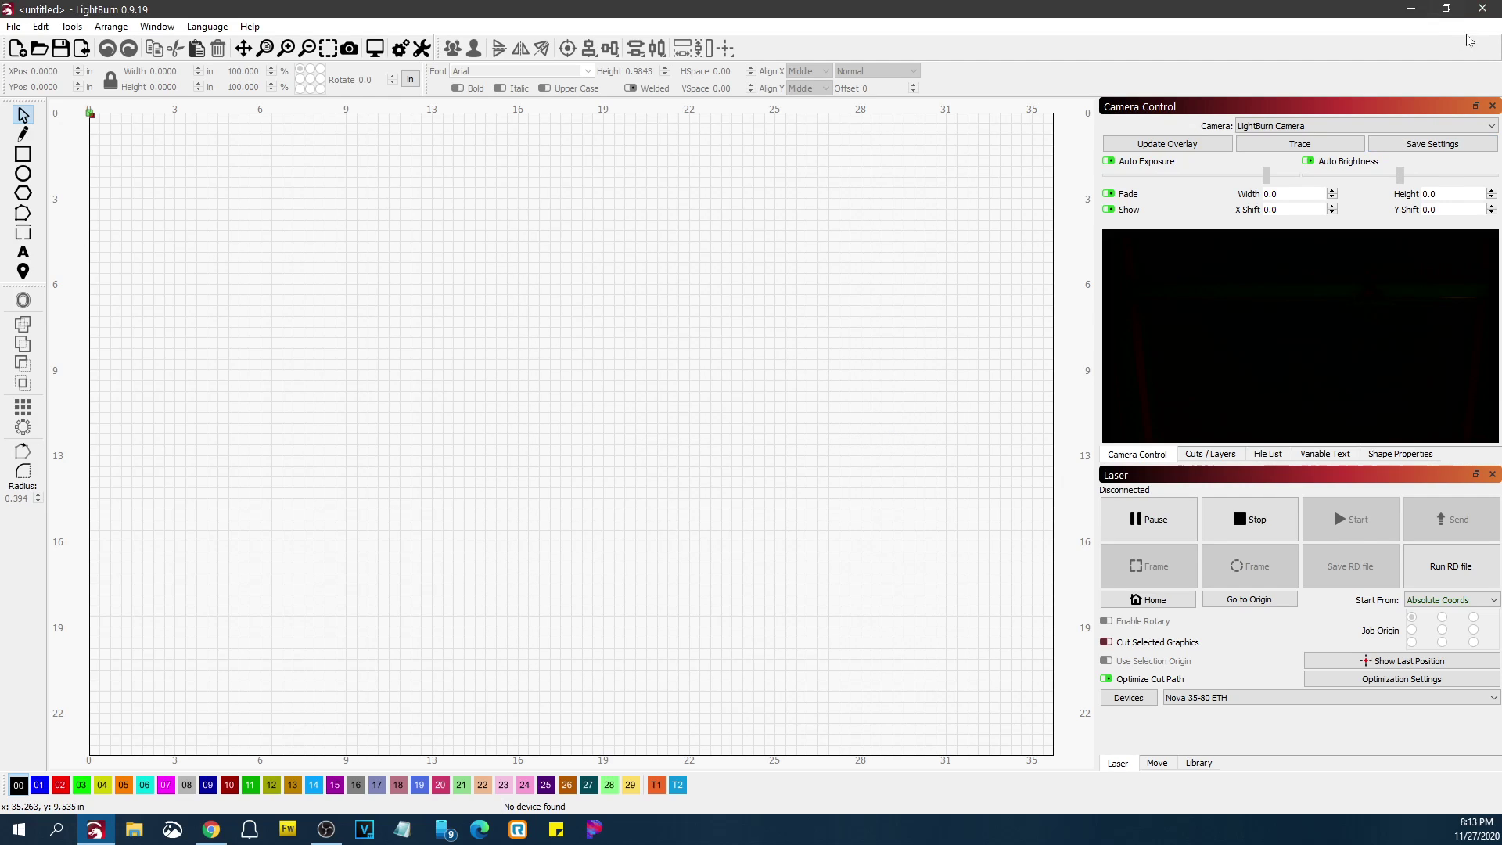
left_click(1487, 13)
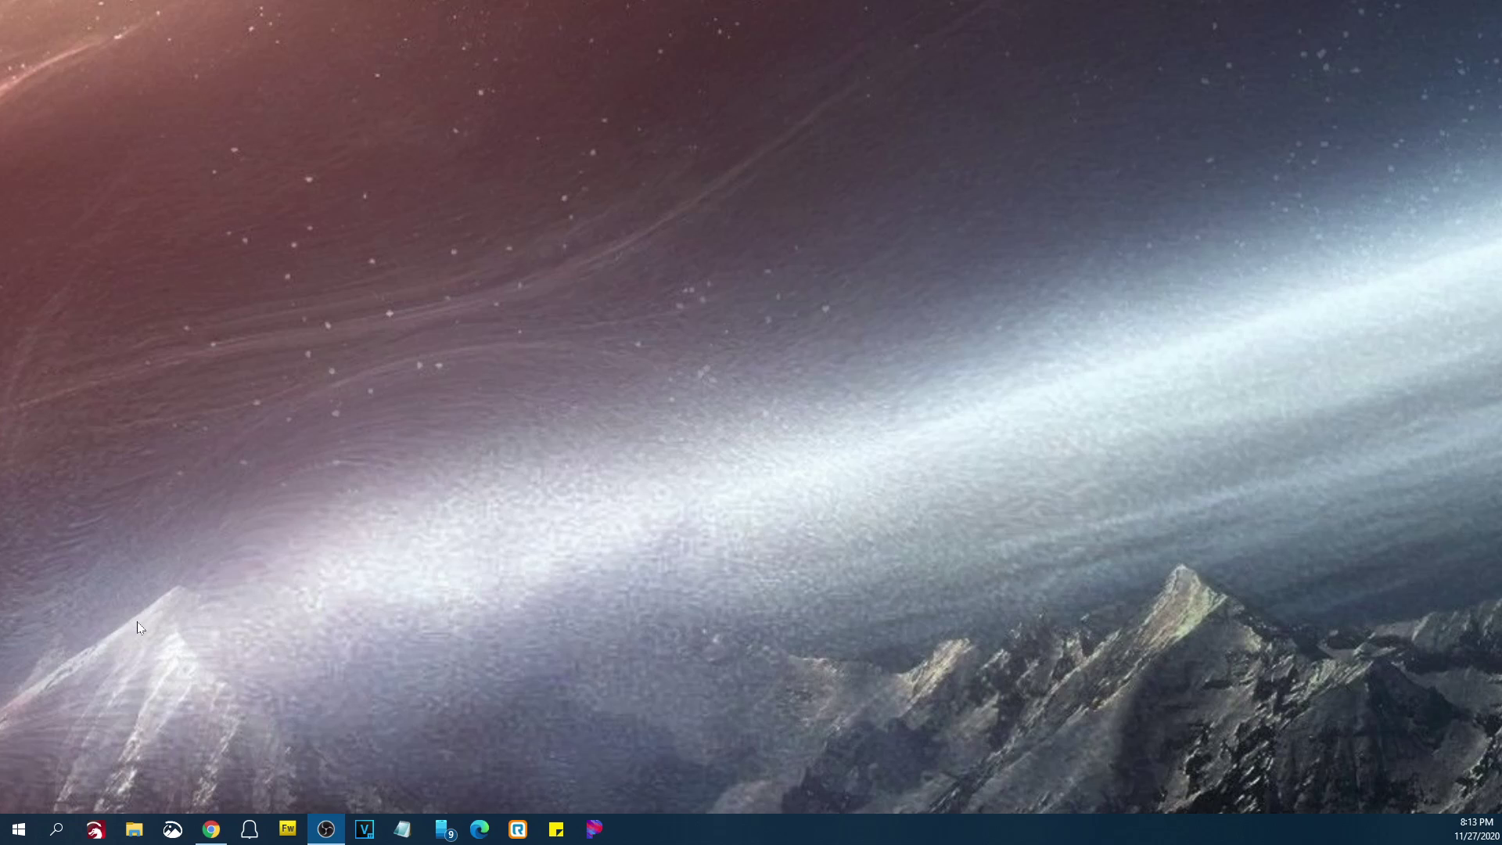
left_click(94, 825)
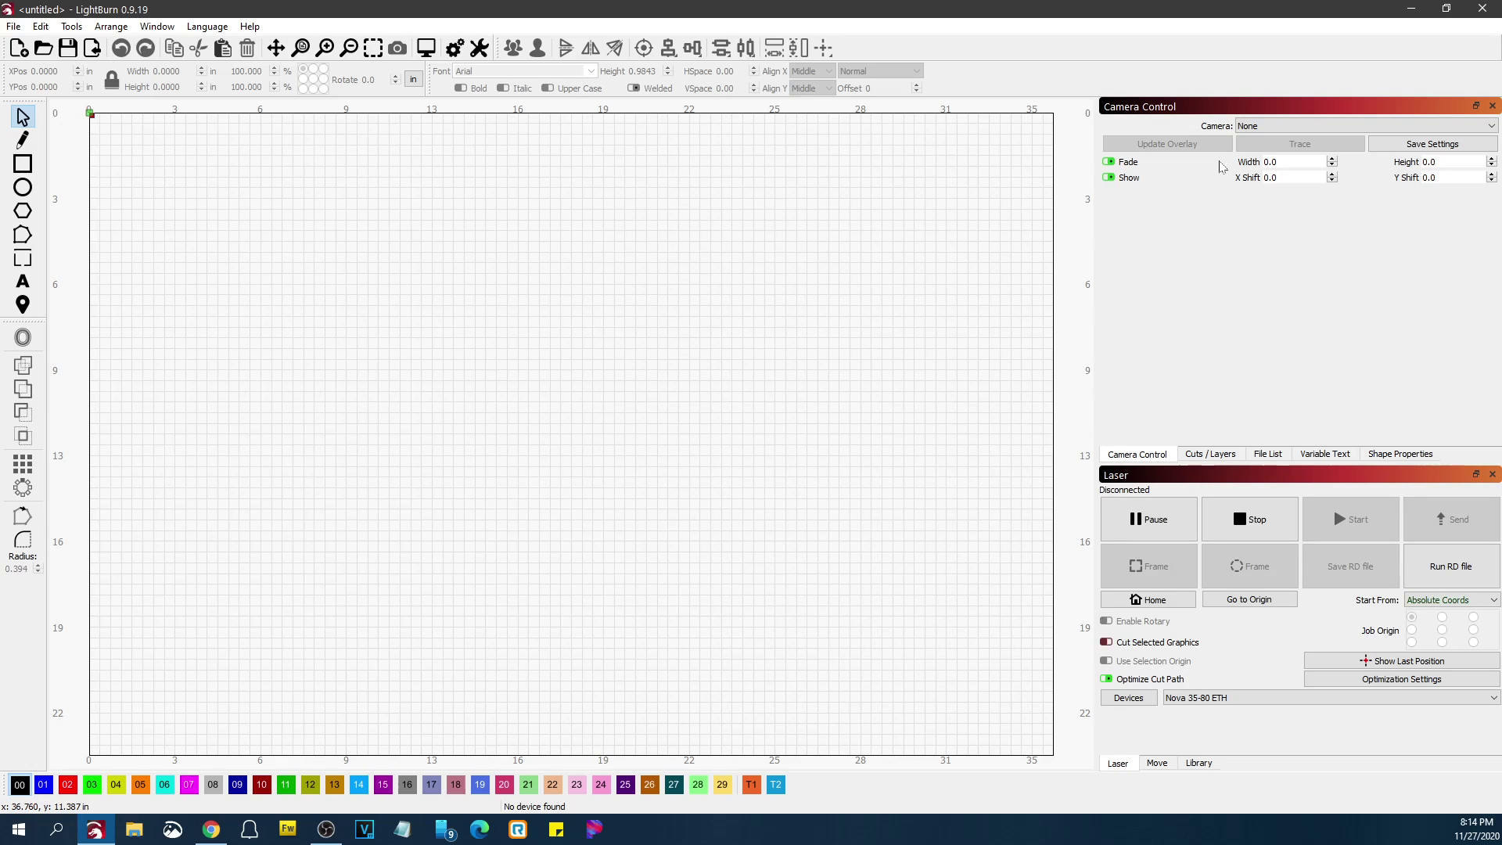
Step: Select LightBurn Camera as the camera, then switch the capture system back to Custom Camera System
left_click(1272, 126)
left_click(1267, 158)
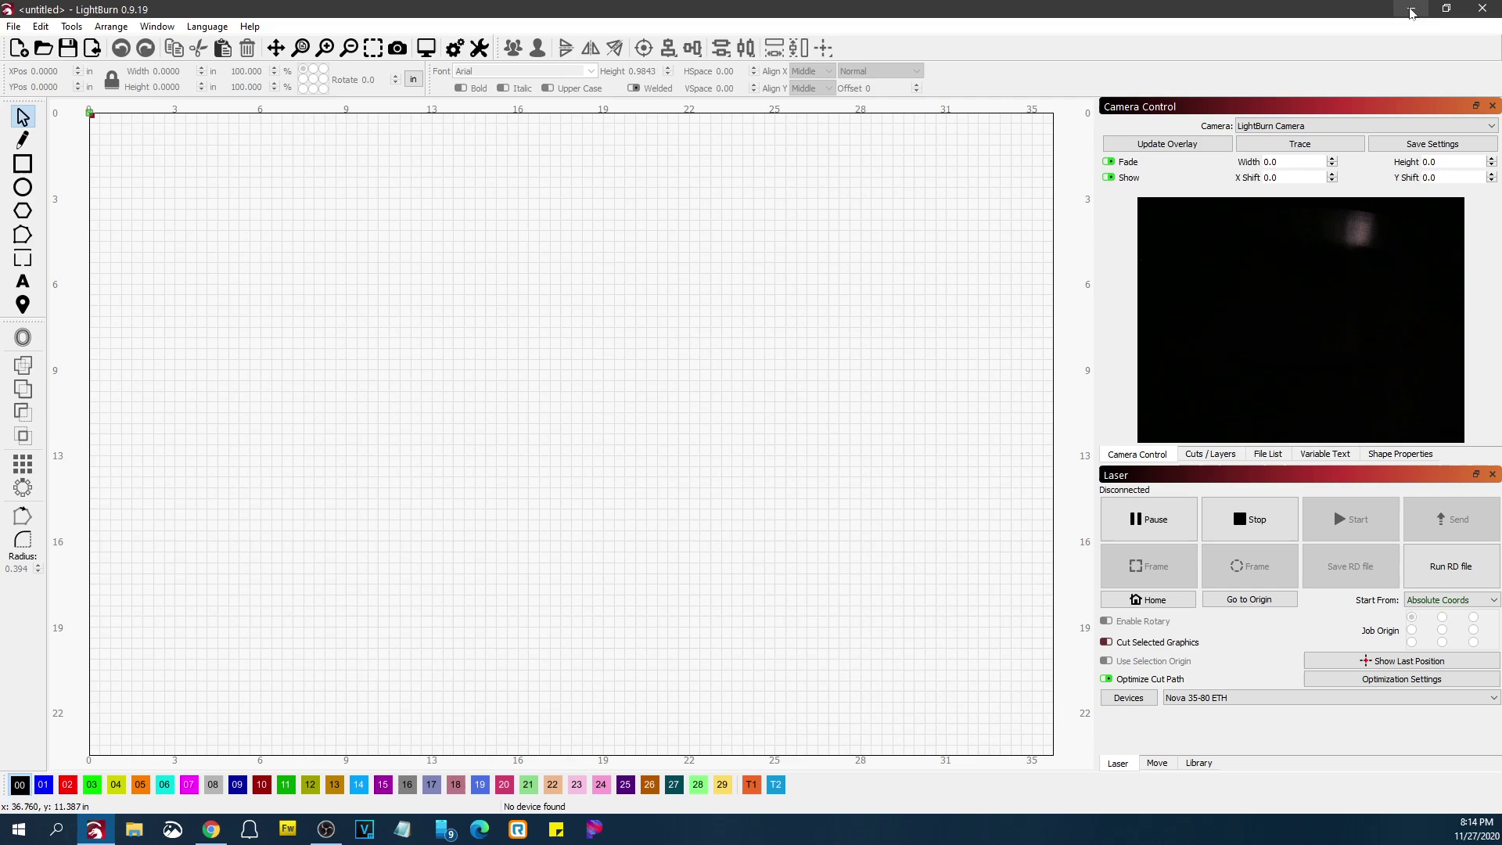
left_click(459, 48)
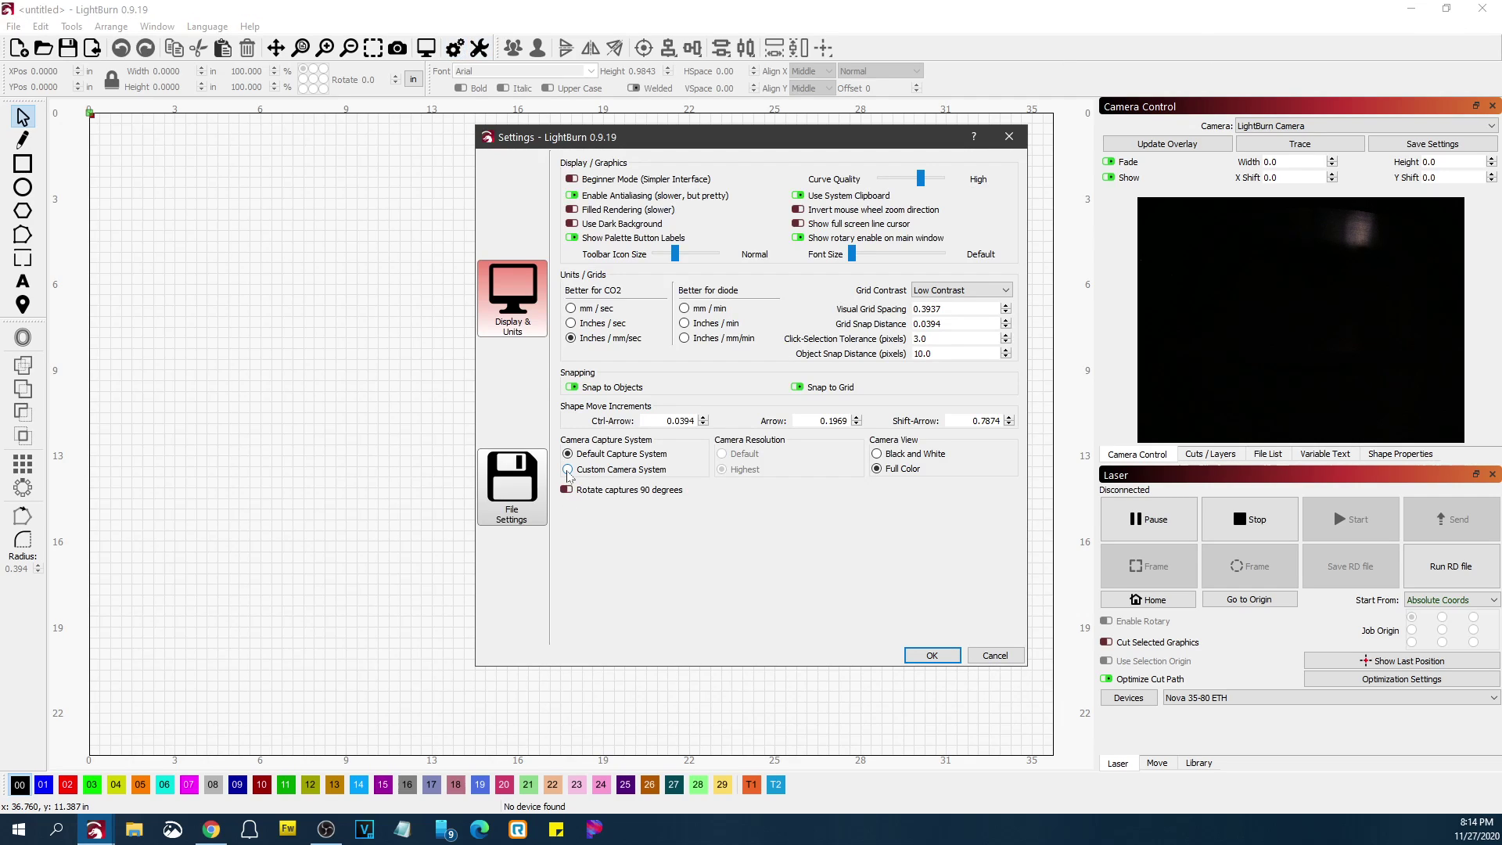
left_click(567, 470)
left_click(930, 657)
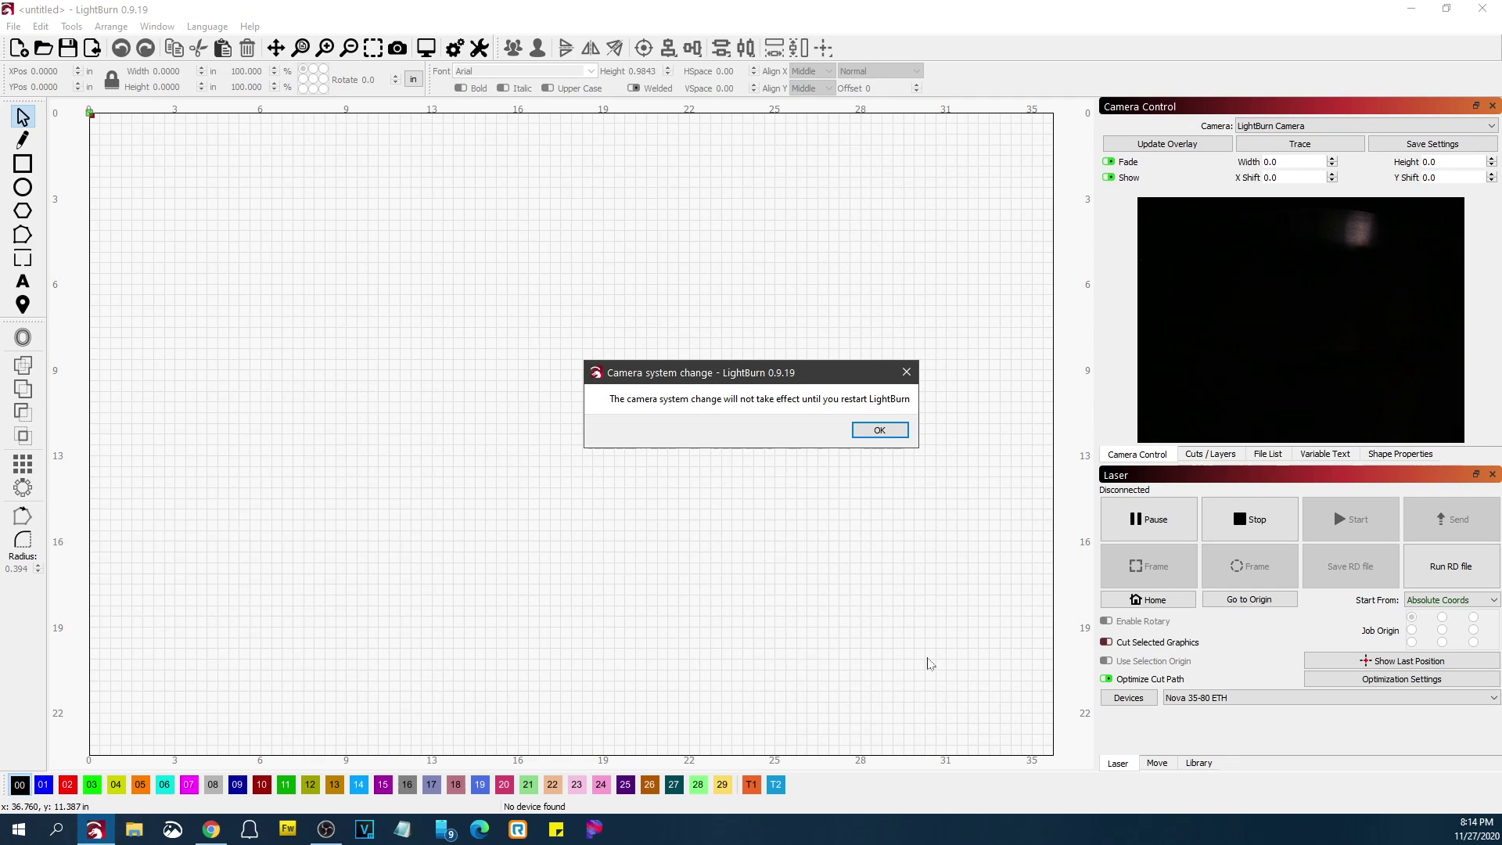
left_click(892, 430)
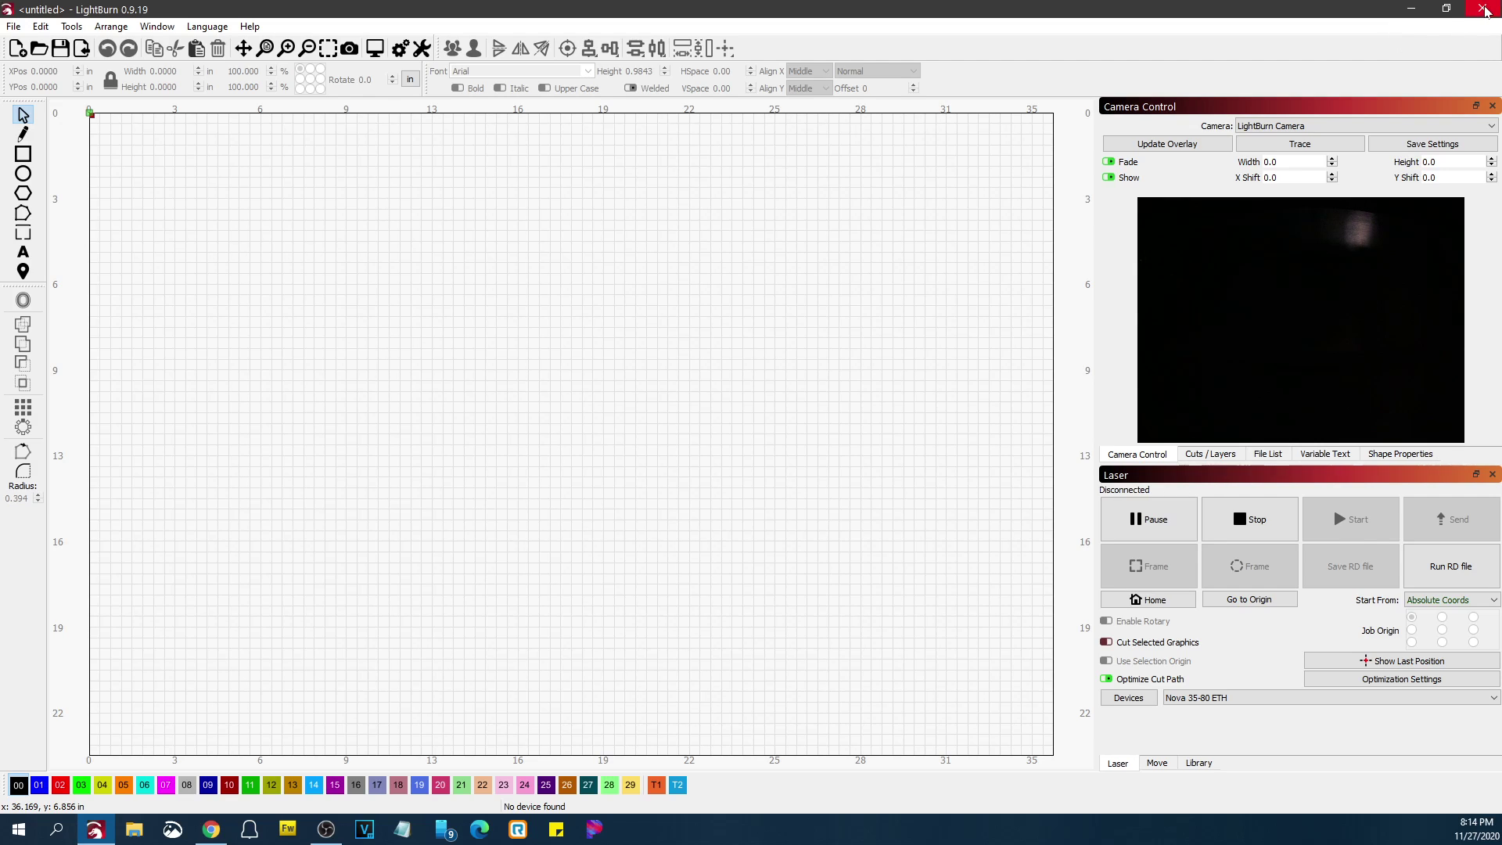
Step: Close LightBurn and launch Device Manager through a Start search for 'device'
left_click(1484, 11)
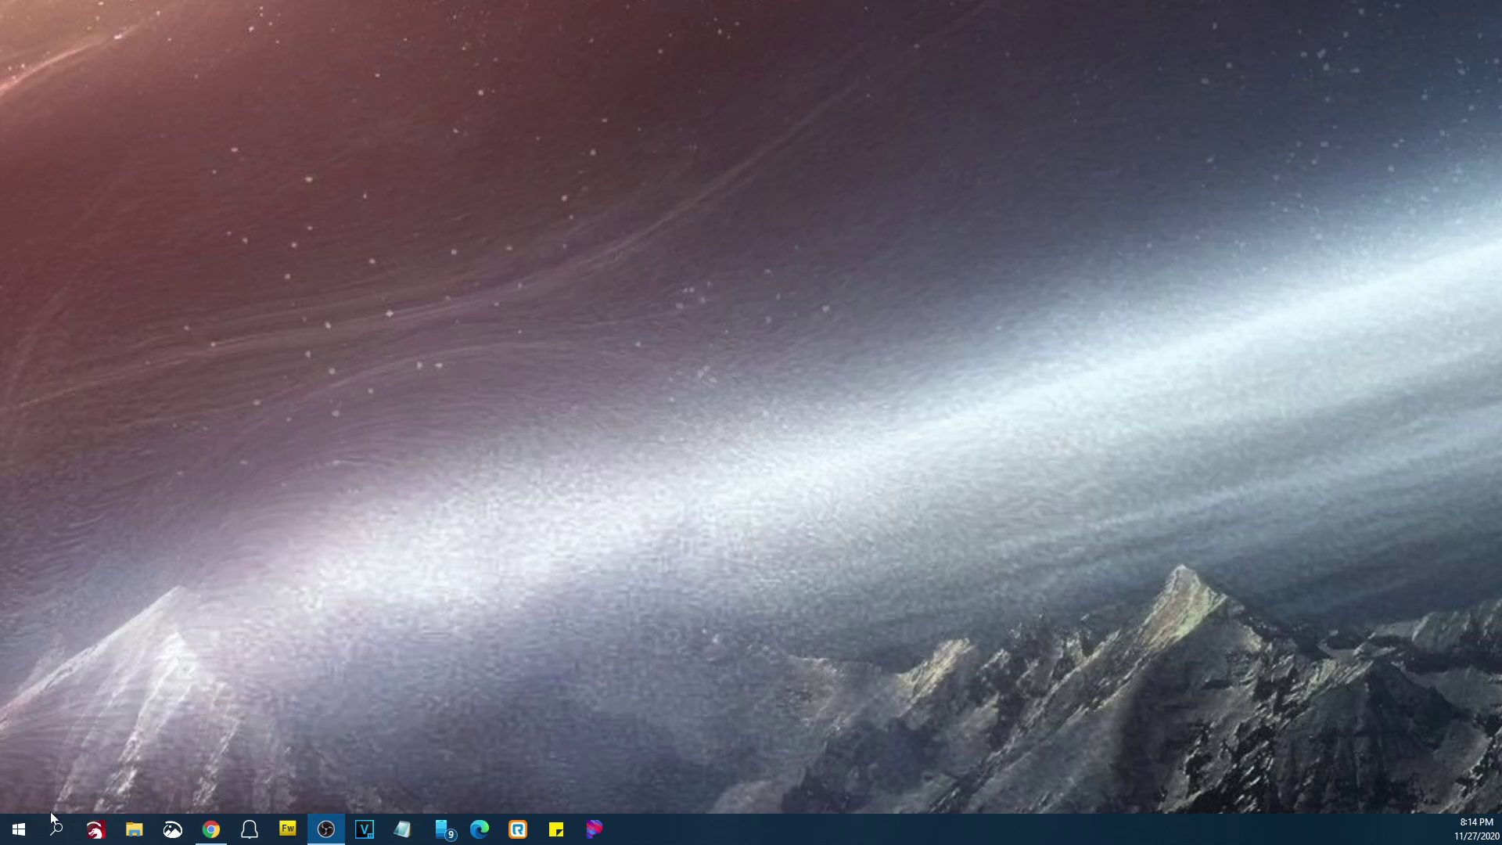
left_click(19, 829)
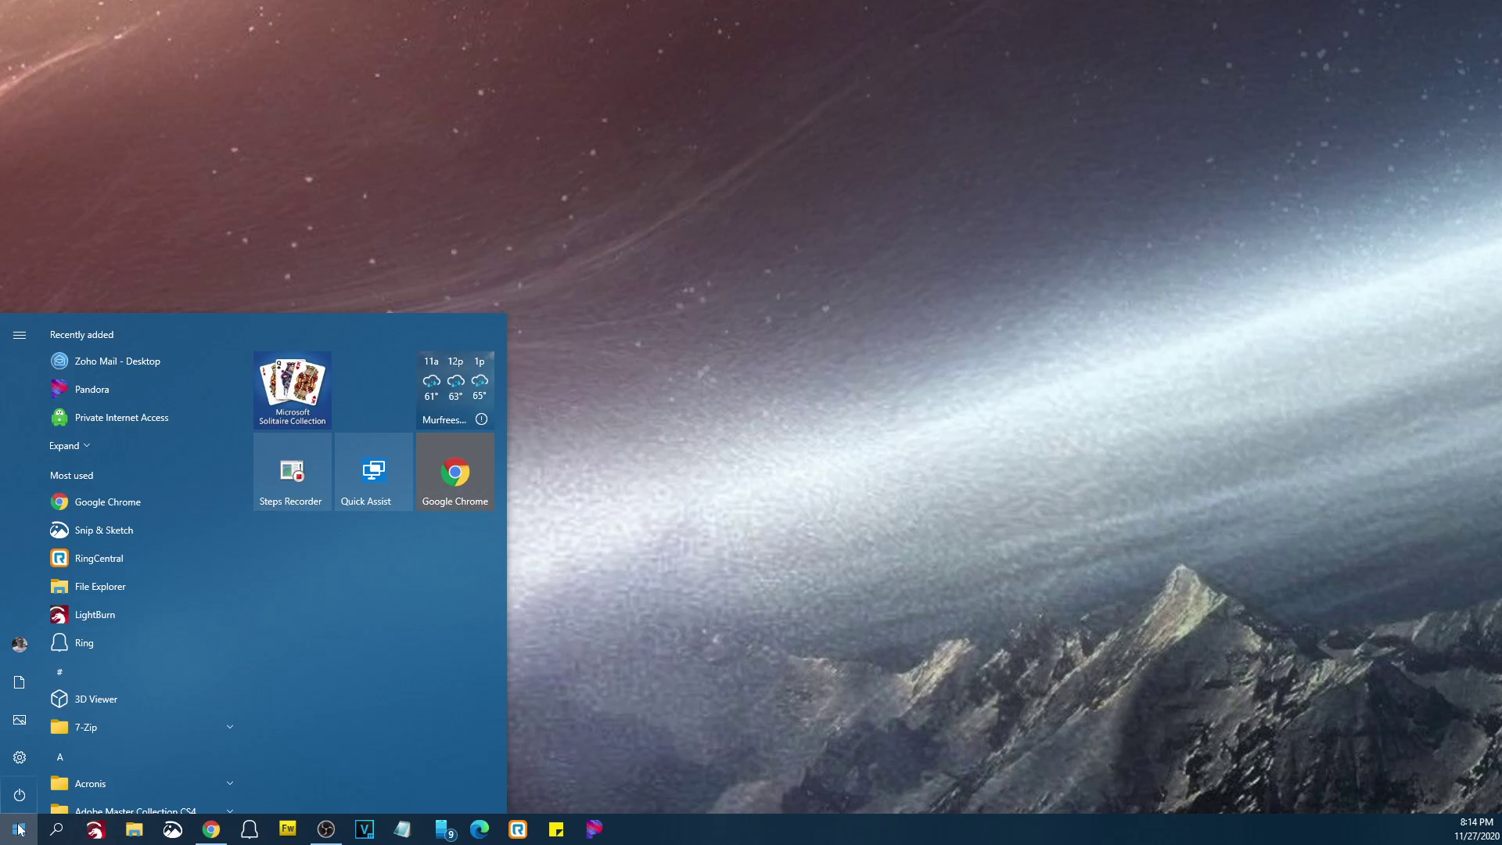
type("device")
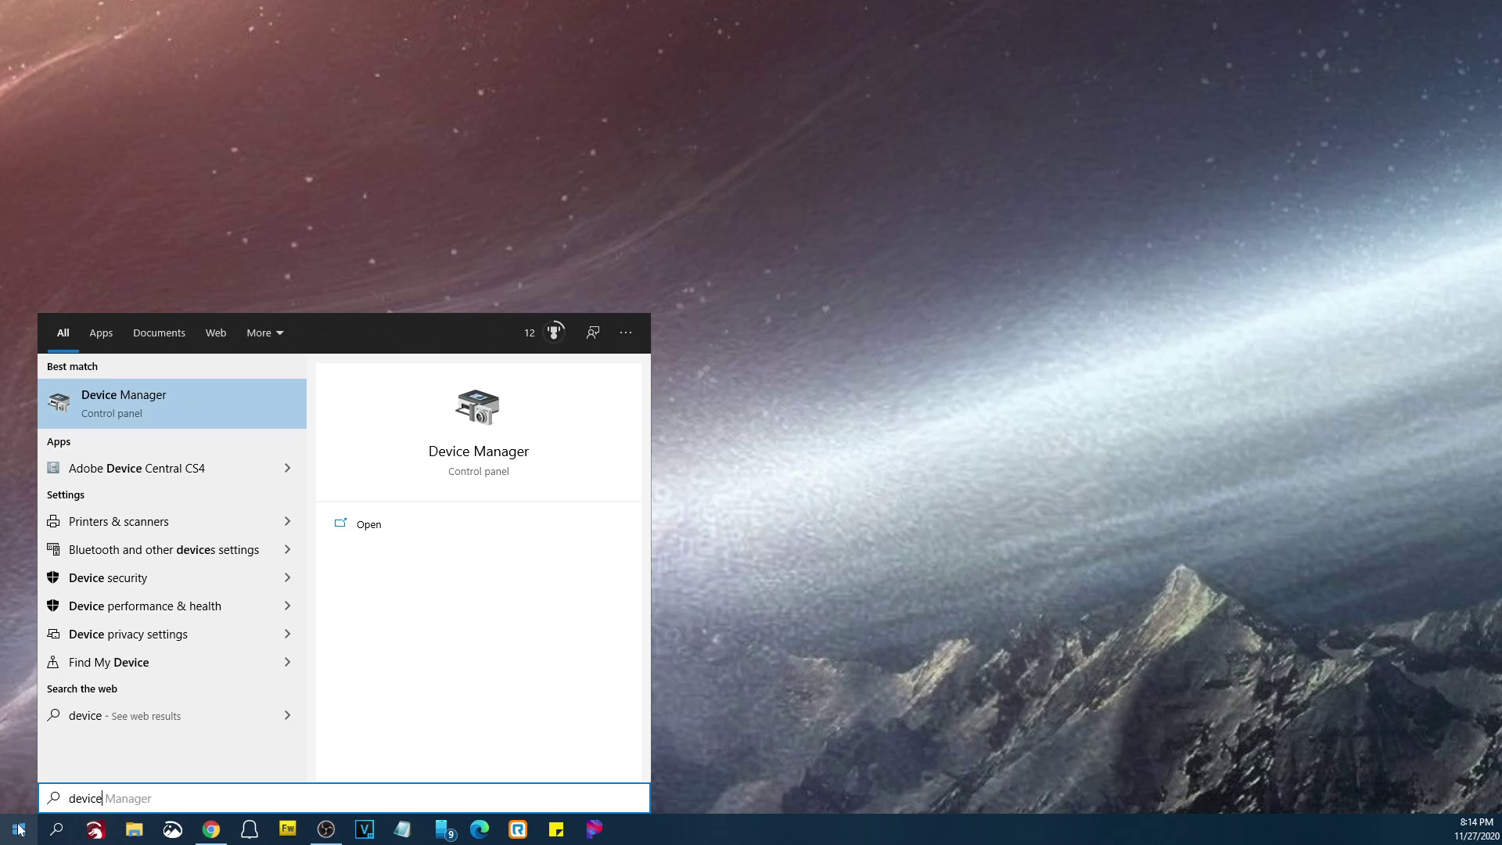
left_click(120, 399)
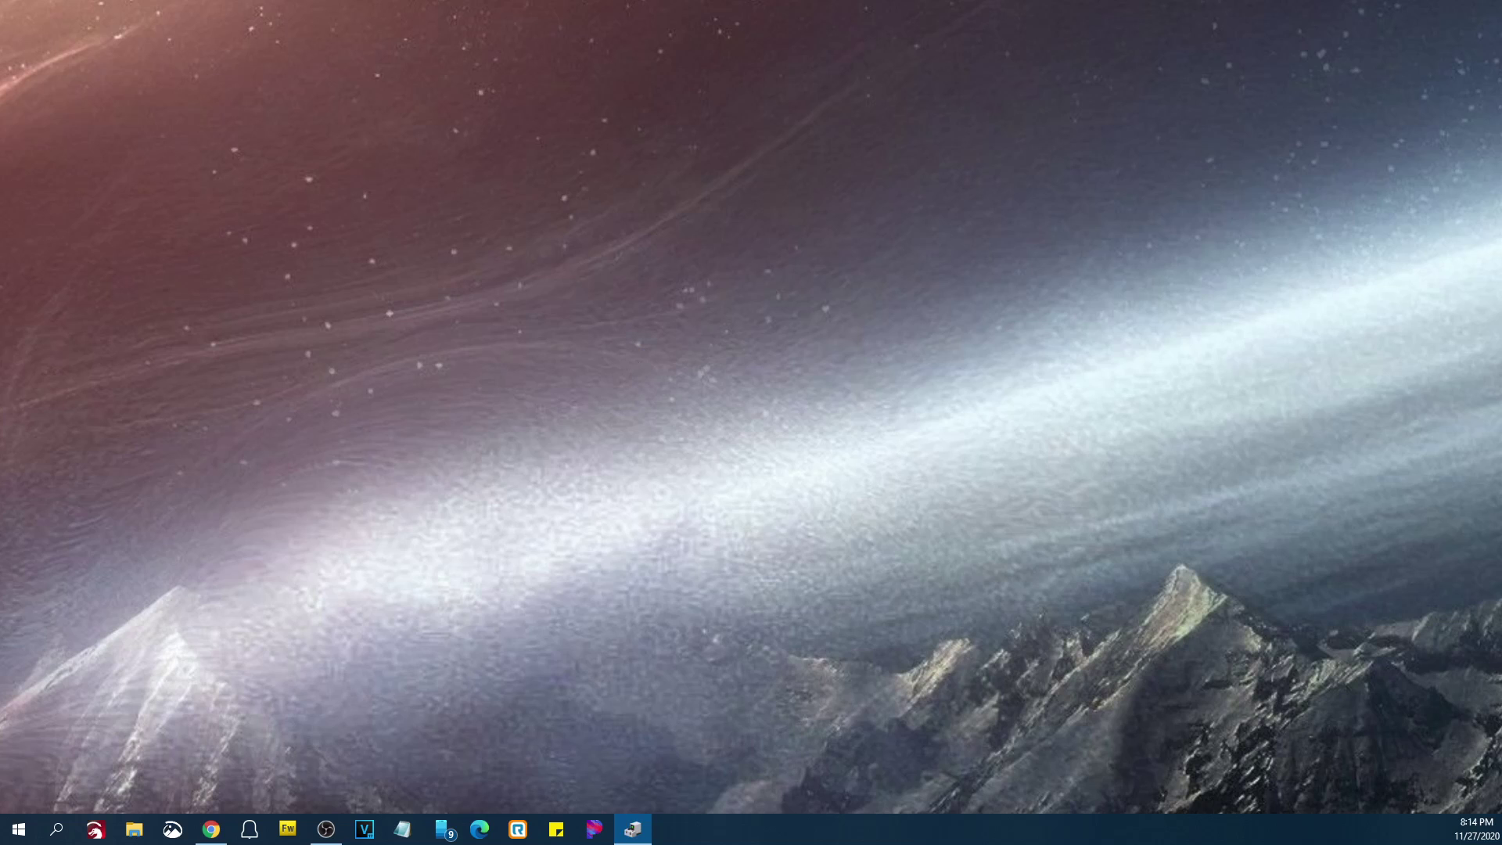
Step: Uninstall both LightBurn Camera entries listed under Cameras in Device Manager
left_click_drag(1493, 145, 679, 145)
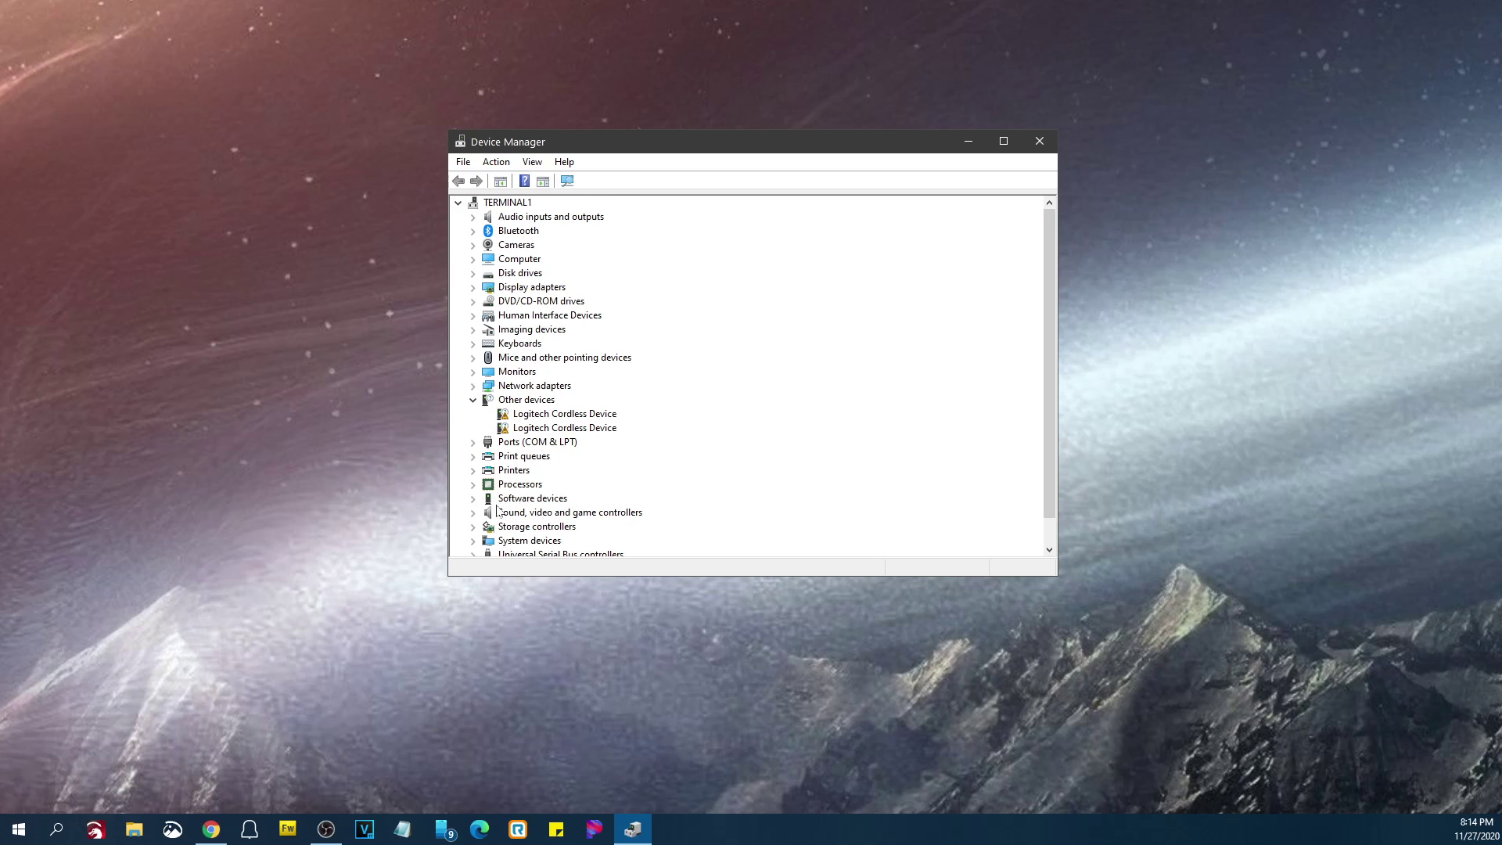
scroll(520, 495, "down", 1)
scroll(521, 494, "up", 1)
left_click(473, 248)
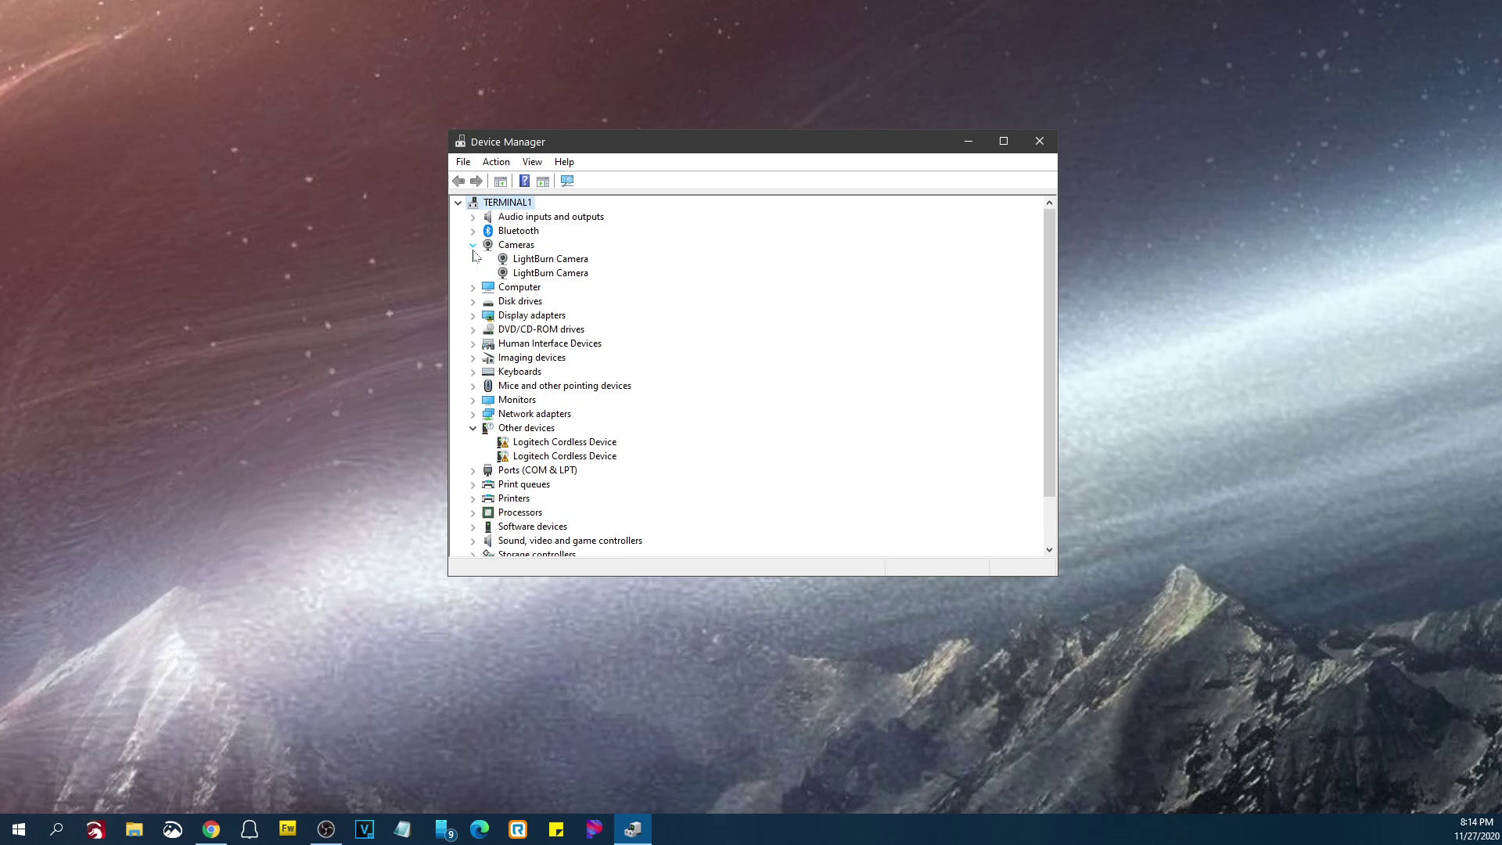
left_click(543, 261)
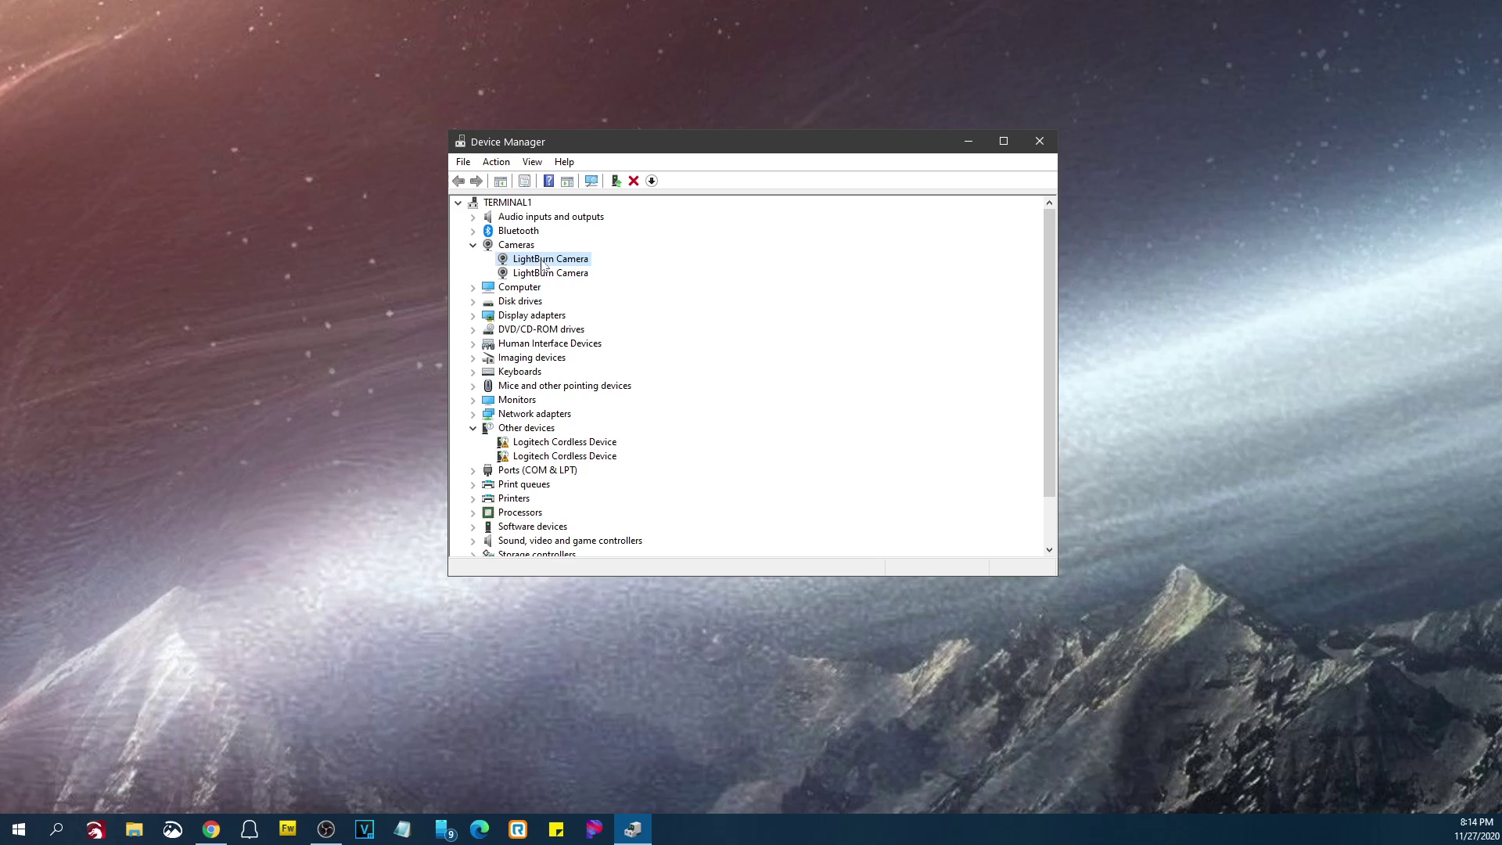
right_click(544, 264)
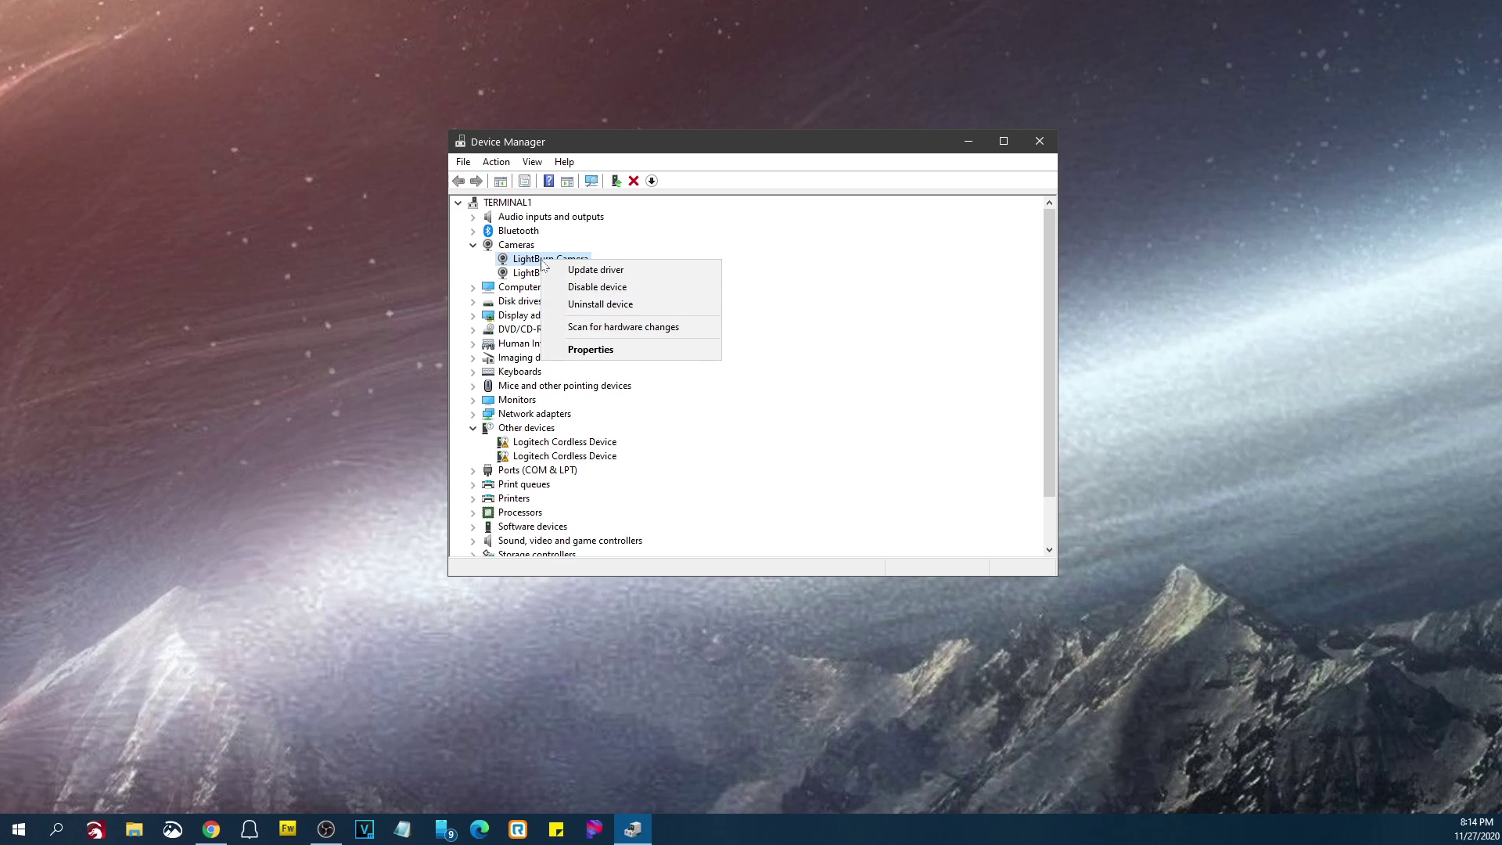
left_click(582, 305)
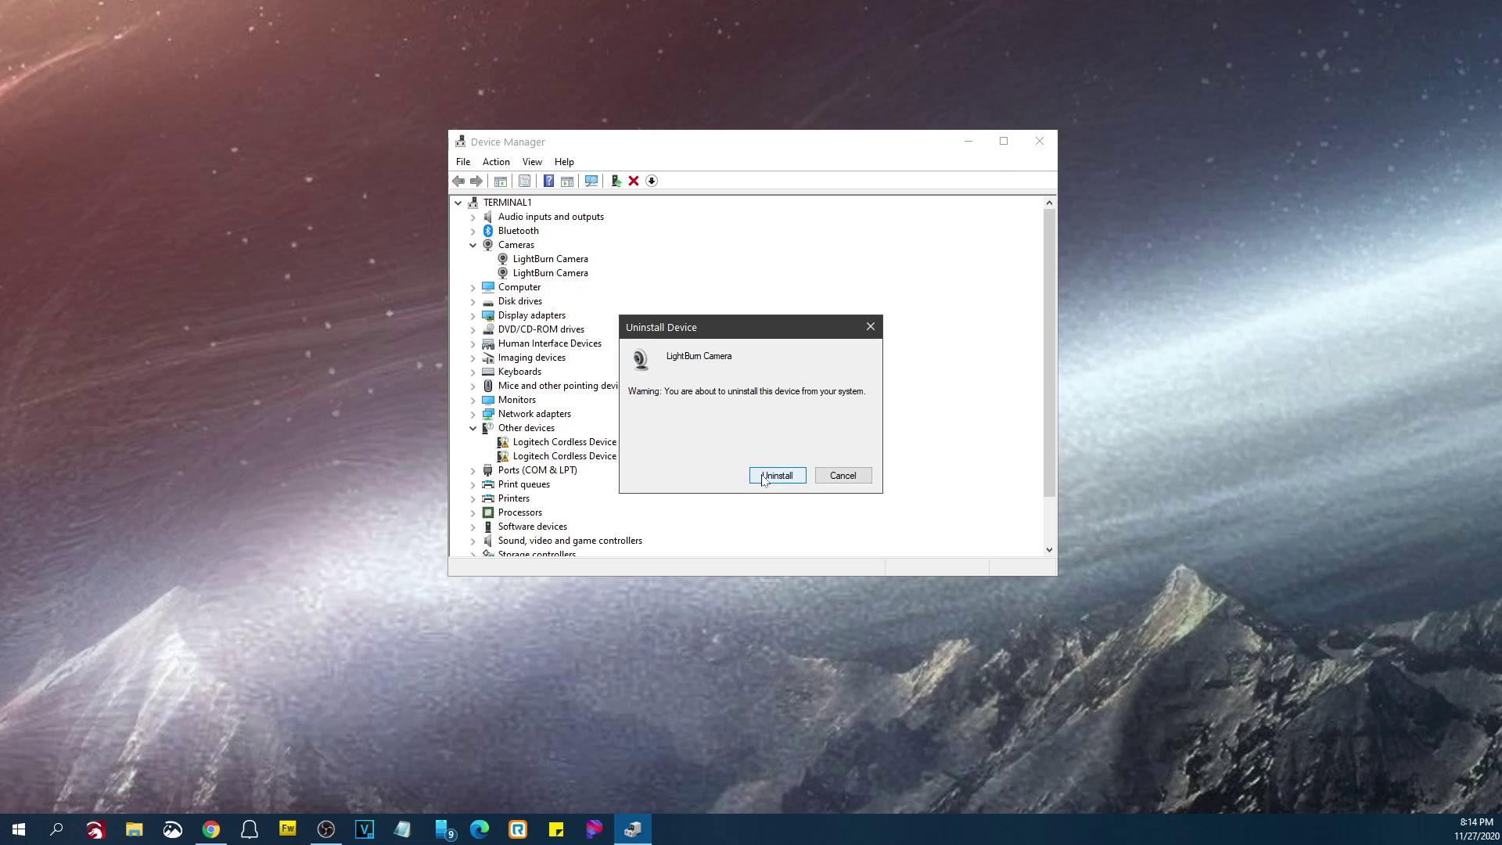
left_click(764, 479)
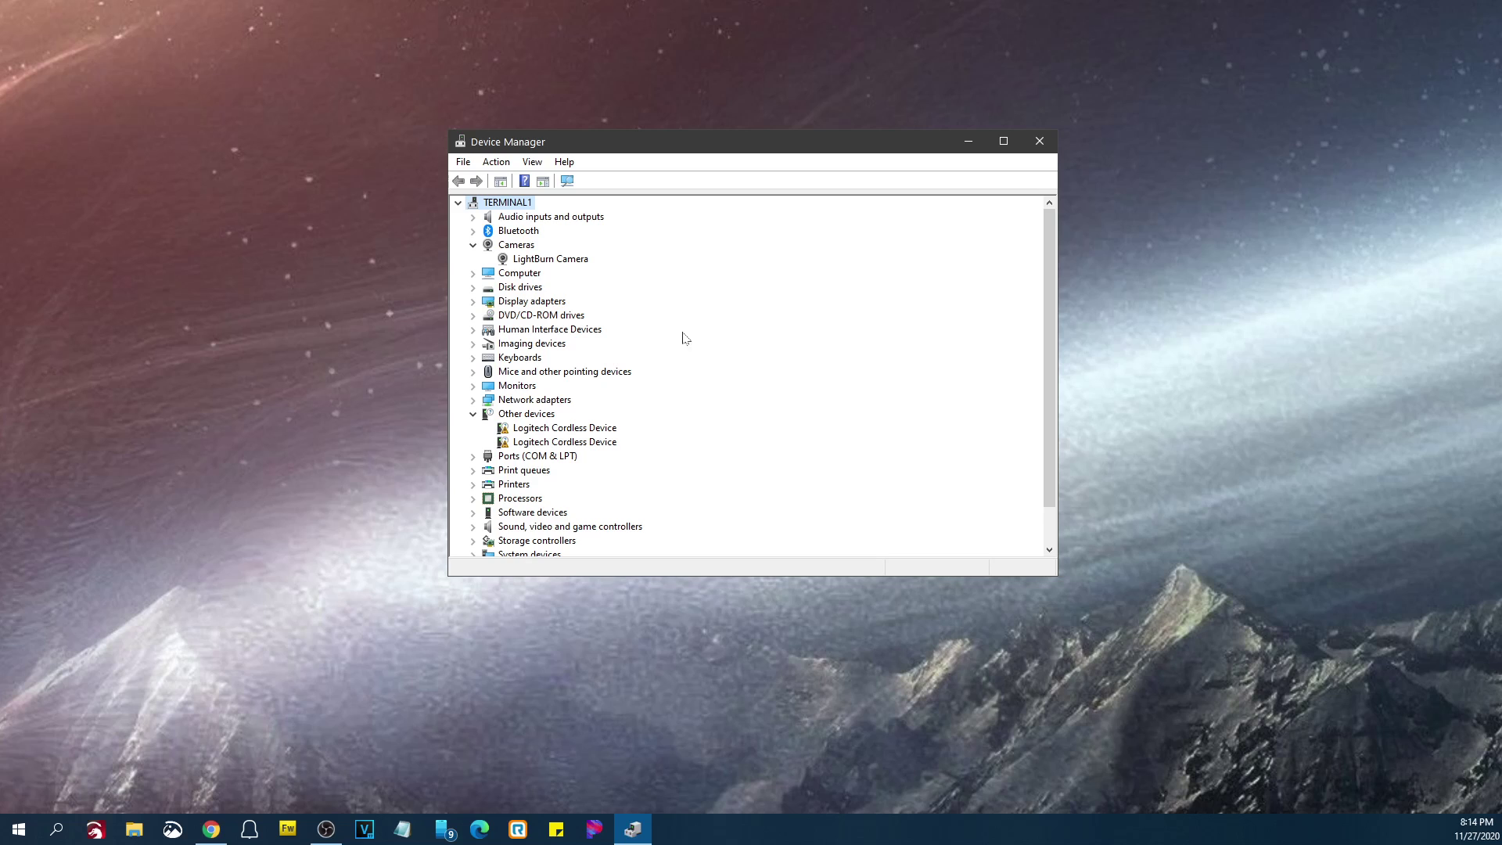
right_click(529, 259)
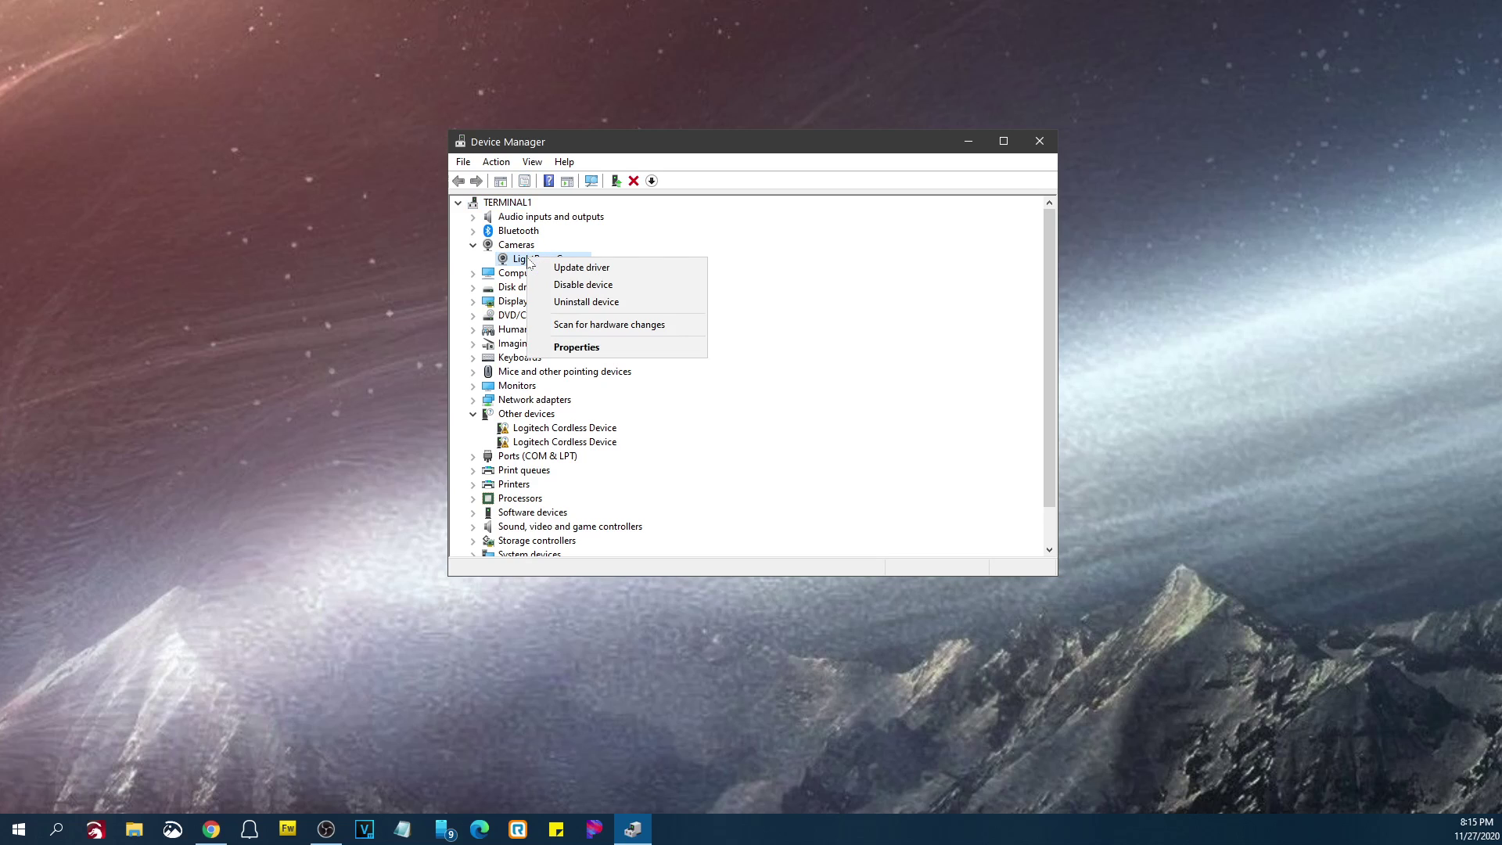
left_click(568, 304)
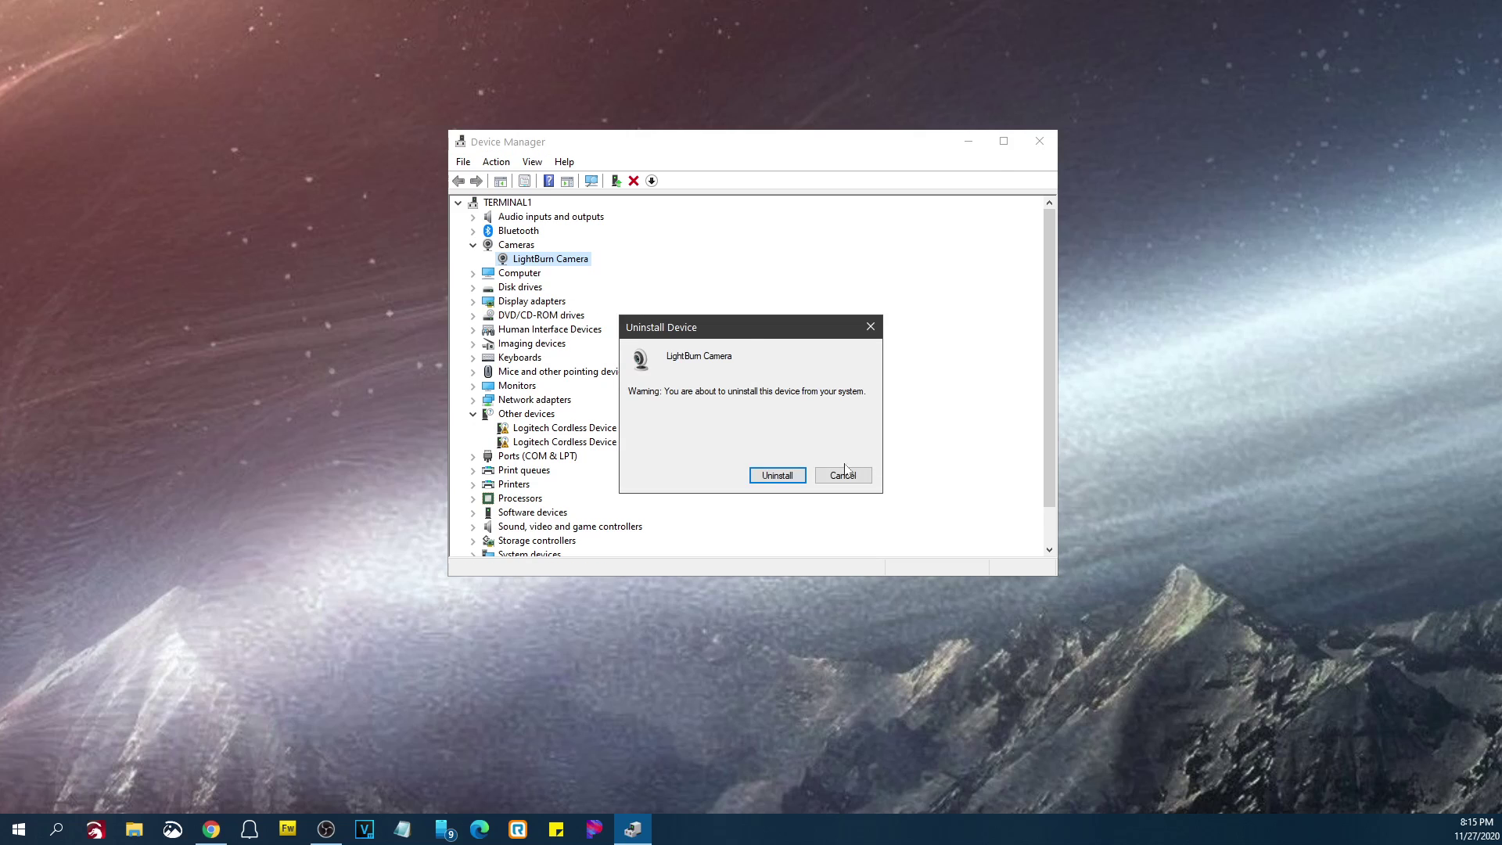
left_click(783, 480)
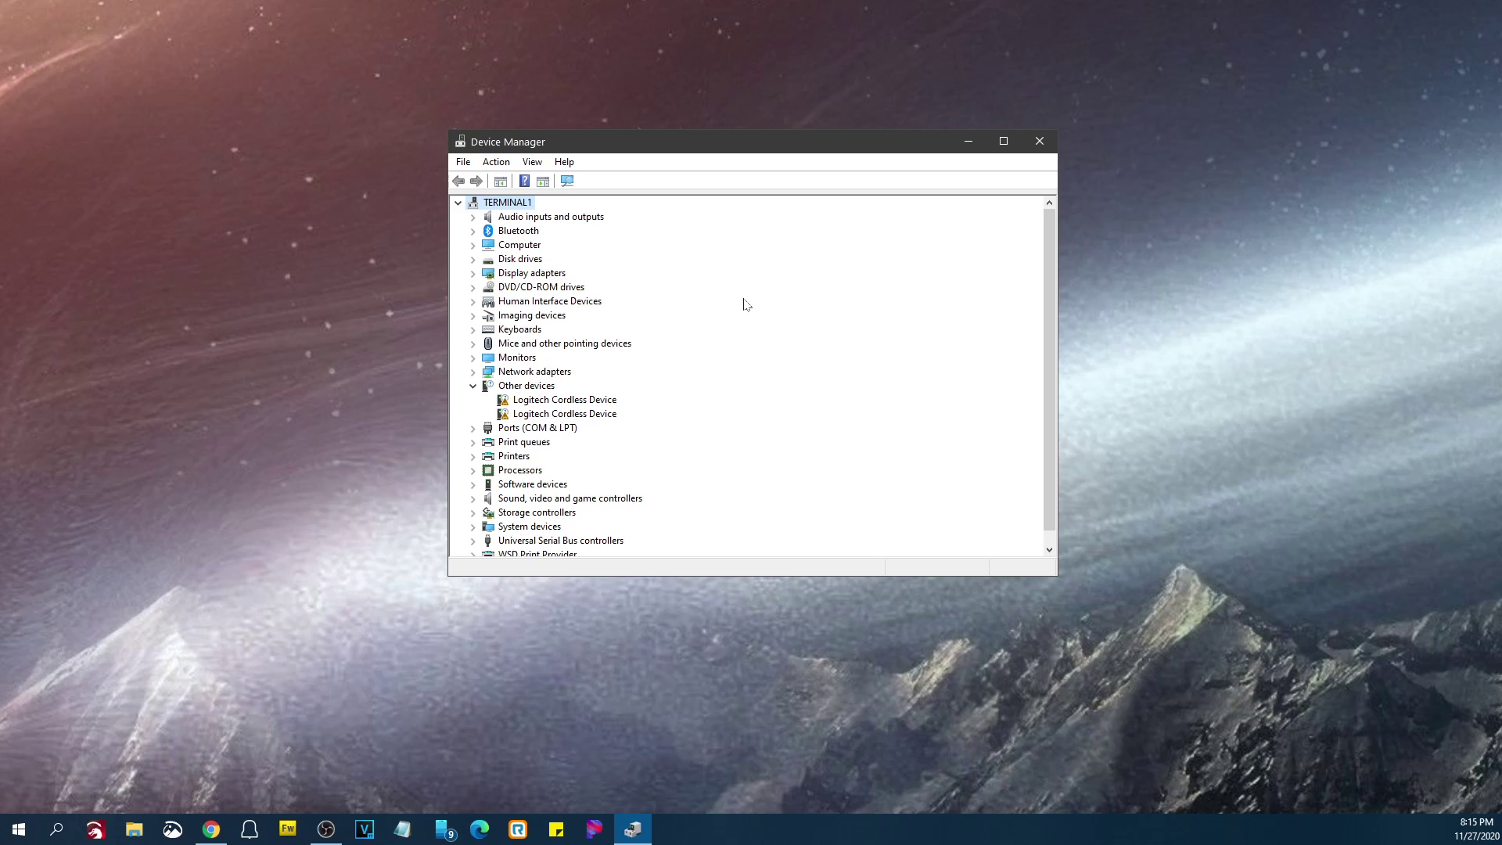
Step: Scan TERMINAL1 for hardware changes so both LightBurn Camera devices are redetected
right_click(495, 205)
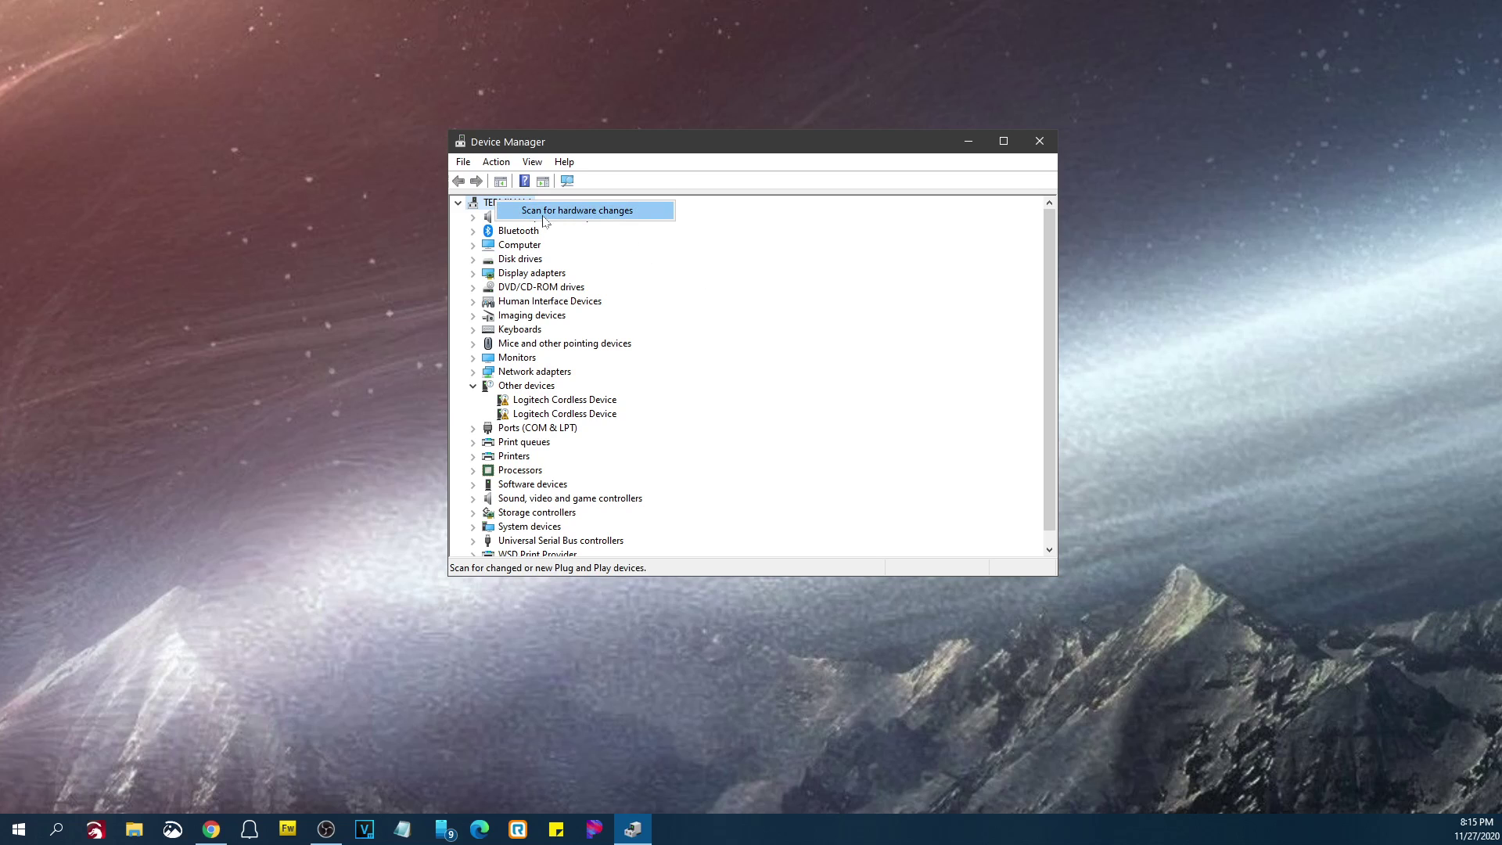
left_click(547, 215)
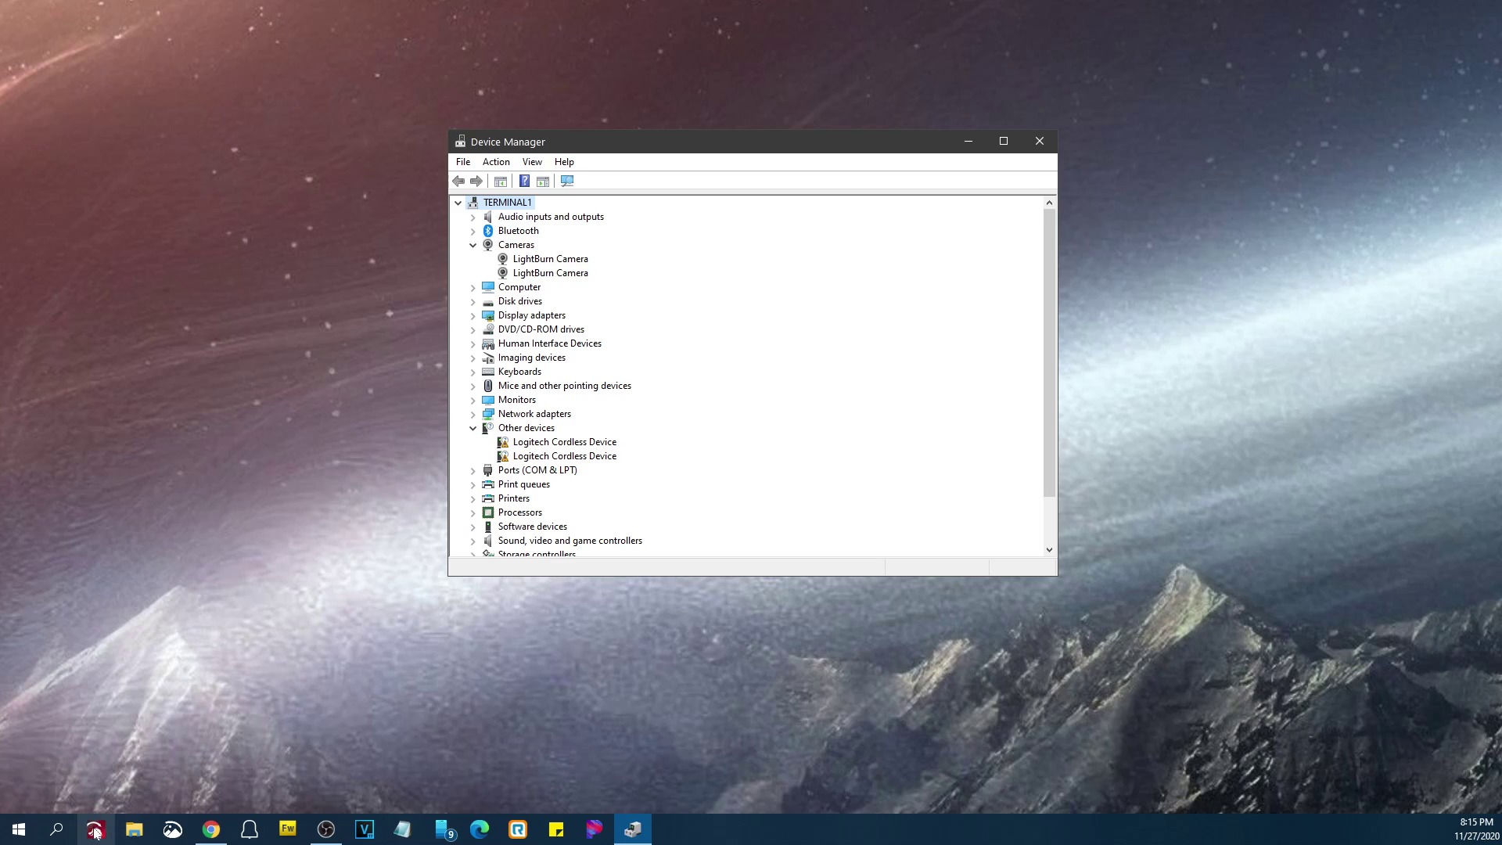
mouse_move(207, 838)
Step: Maximize Chrome and open webcamtests.com in a new tab from the pasted link
left_click_drag(1500, 55, 486, 210)
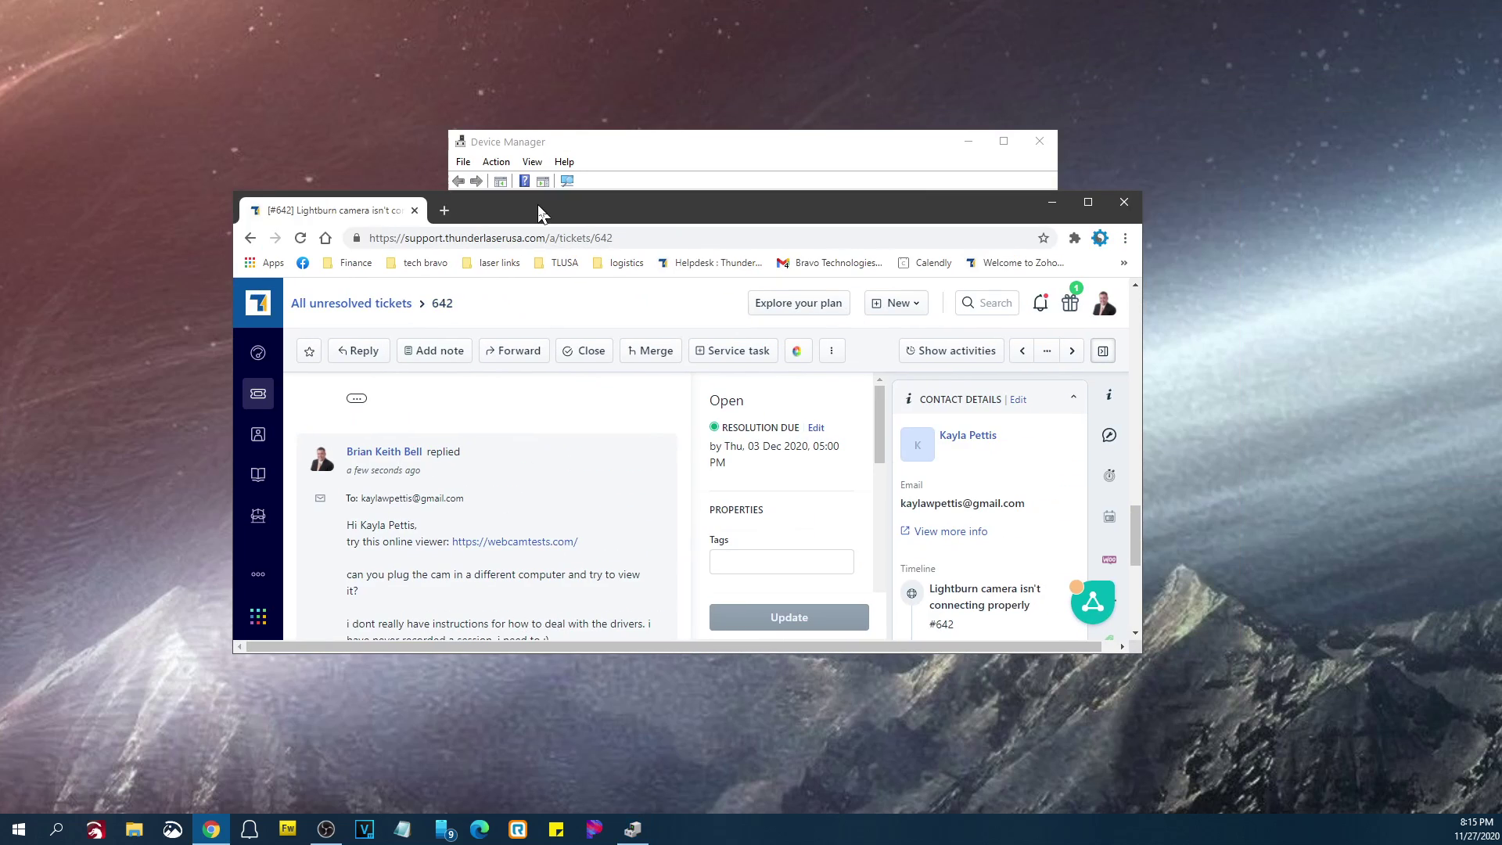
left_click(1087, 202)
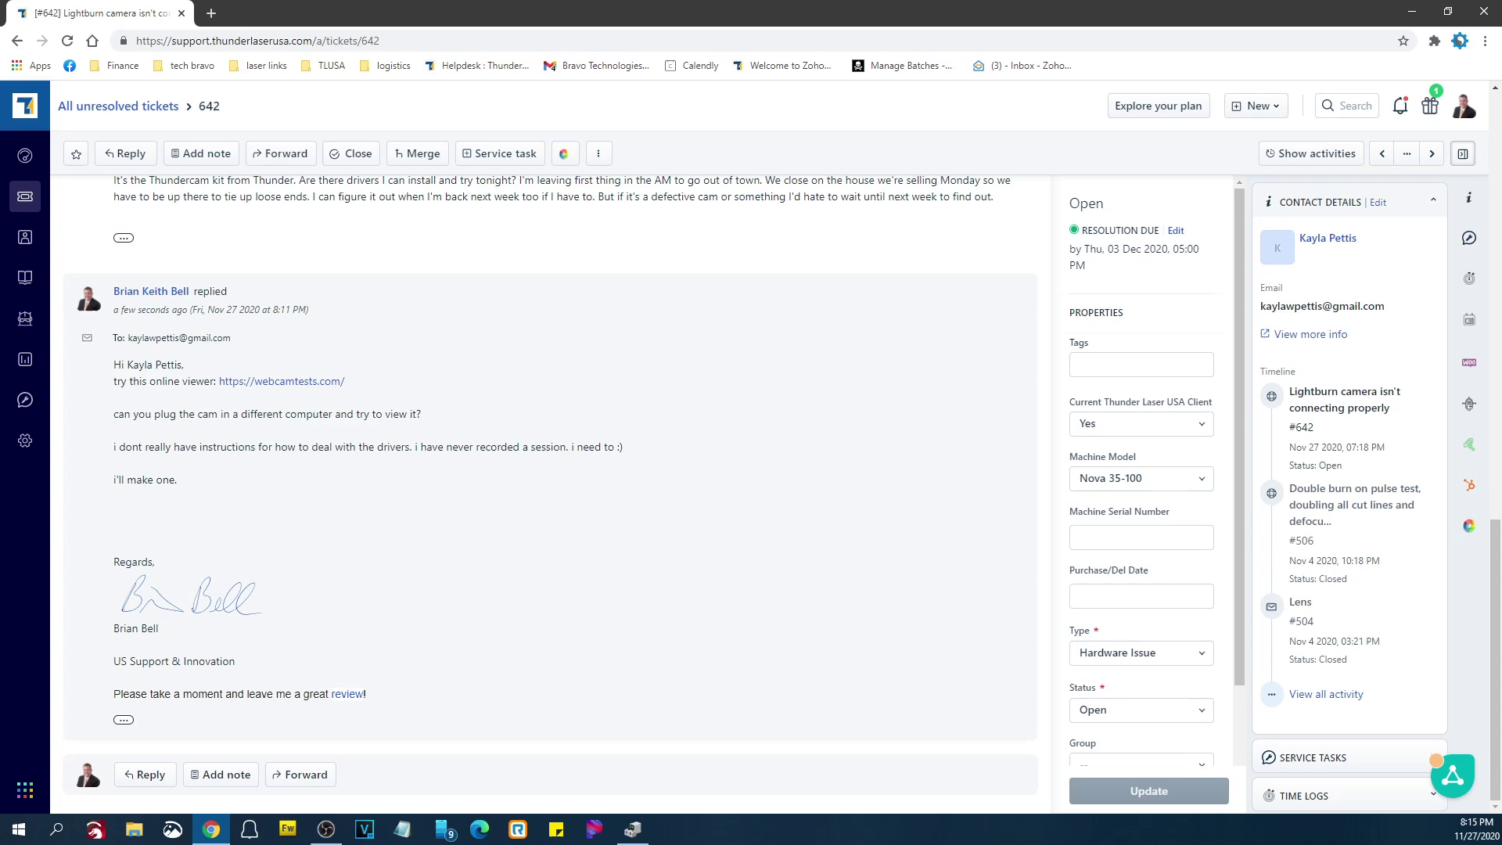
left_click(210, 14)
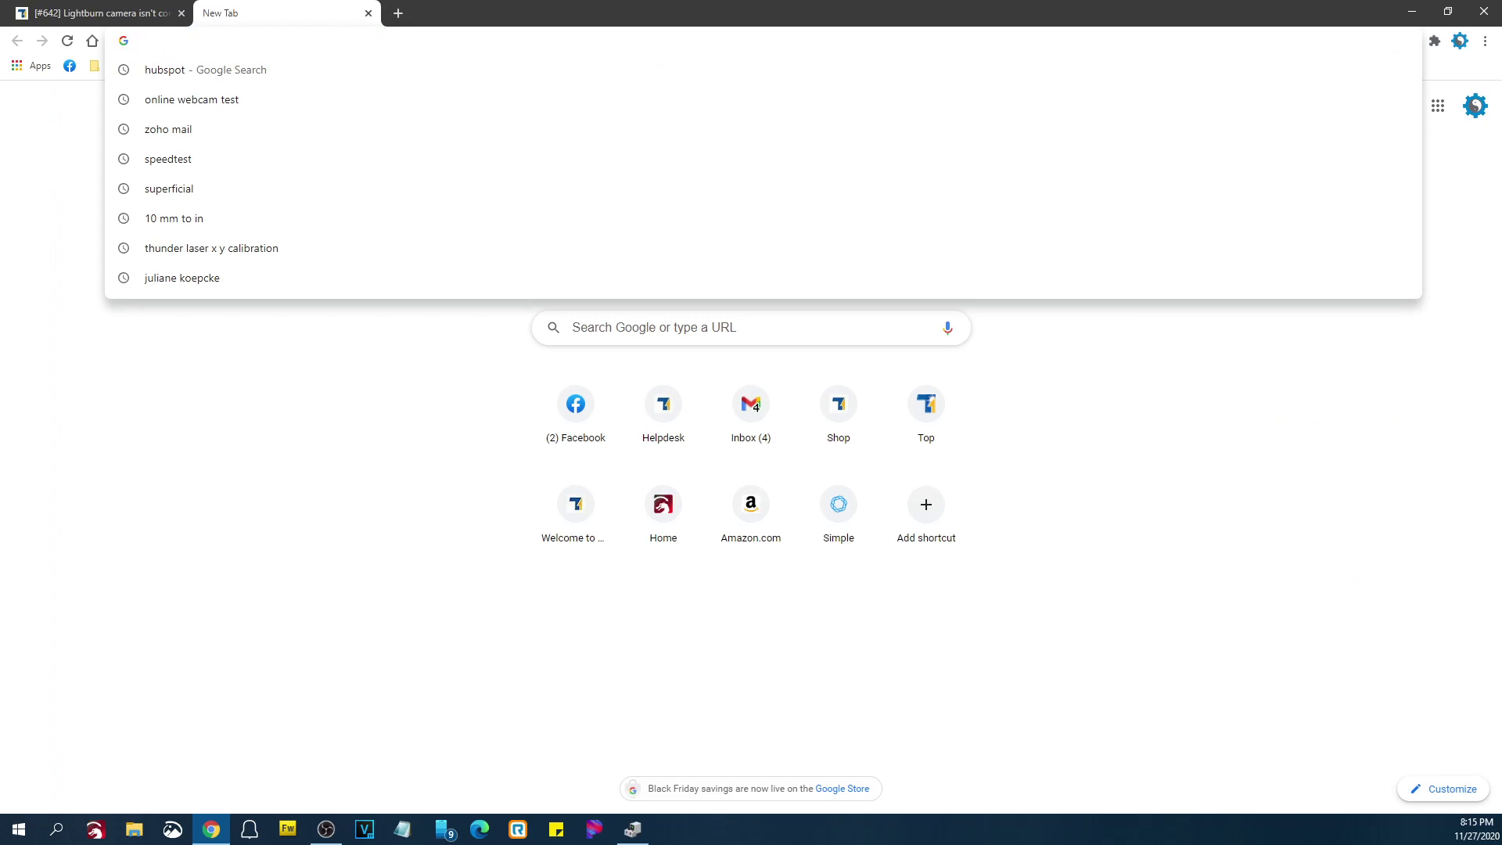
type("try this online viewer: https://webcamtests.com/")
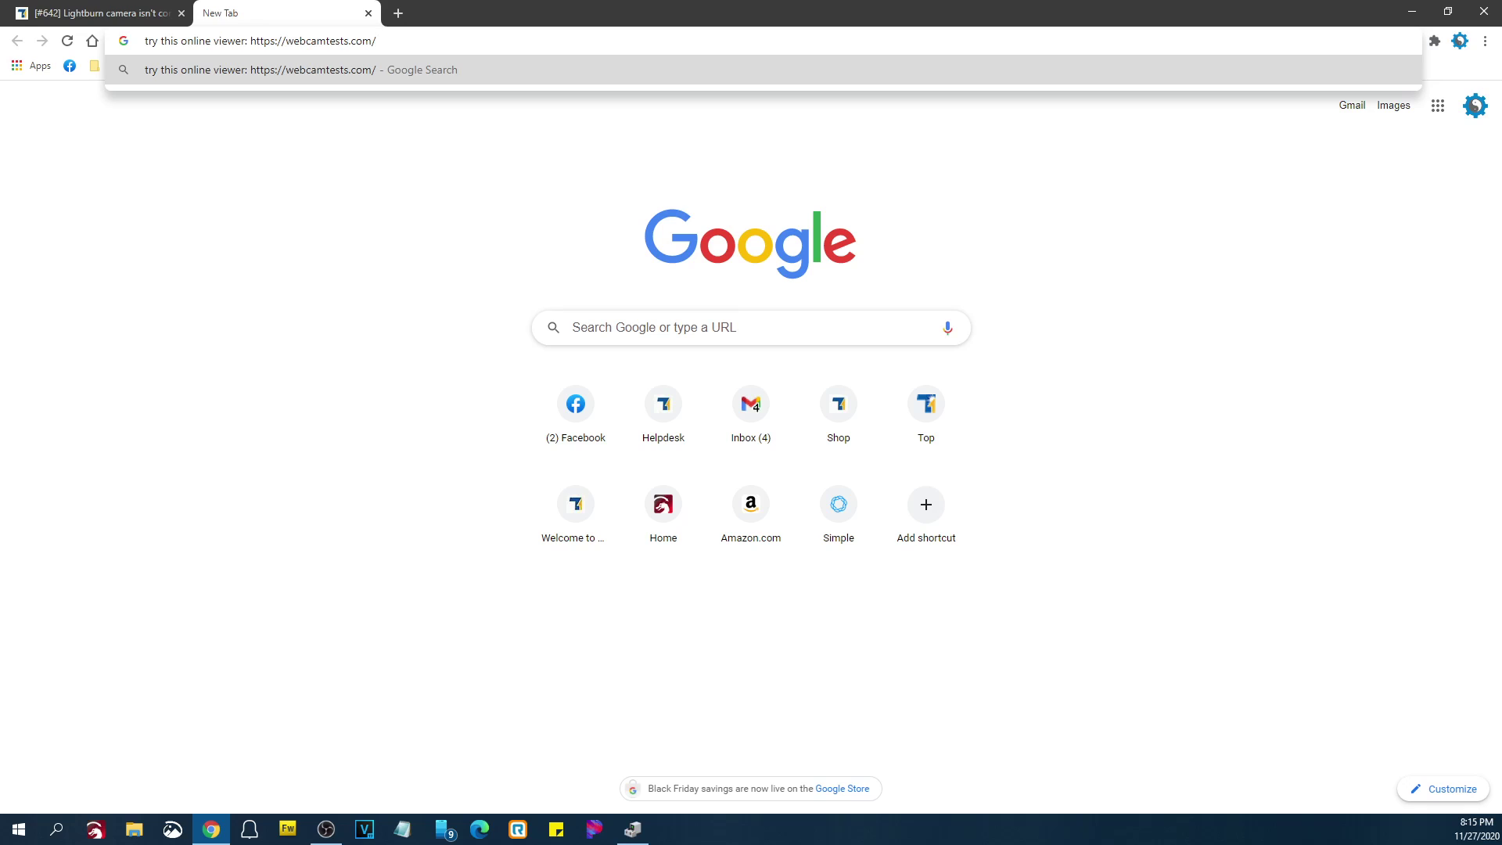
left_click_drag(248, 41, 121, 39)
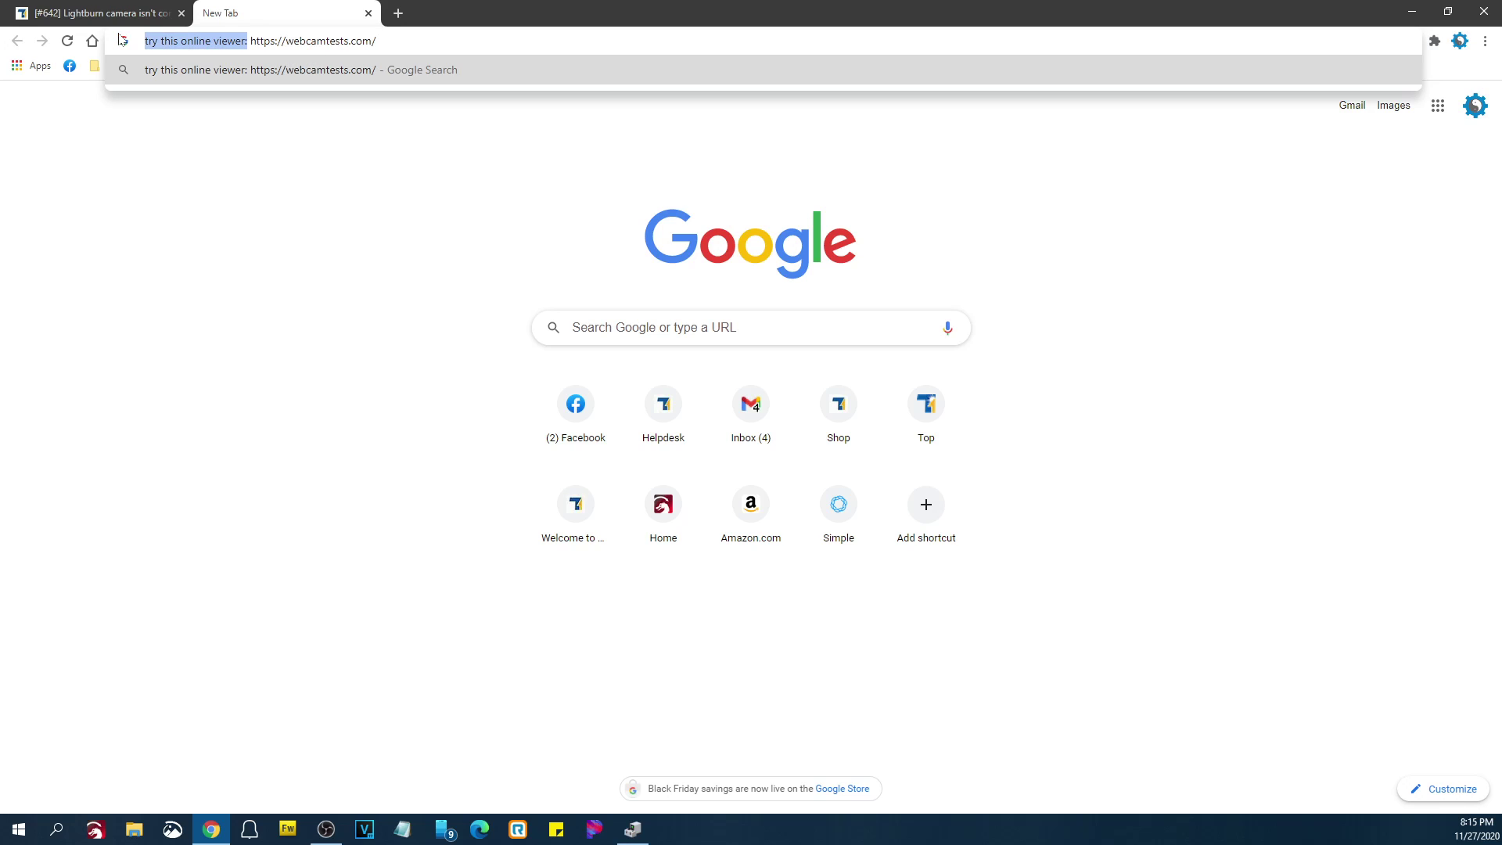
key("BackSpace")
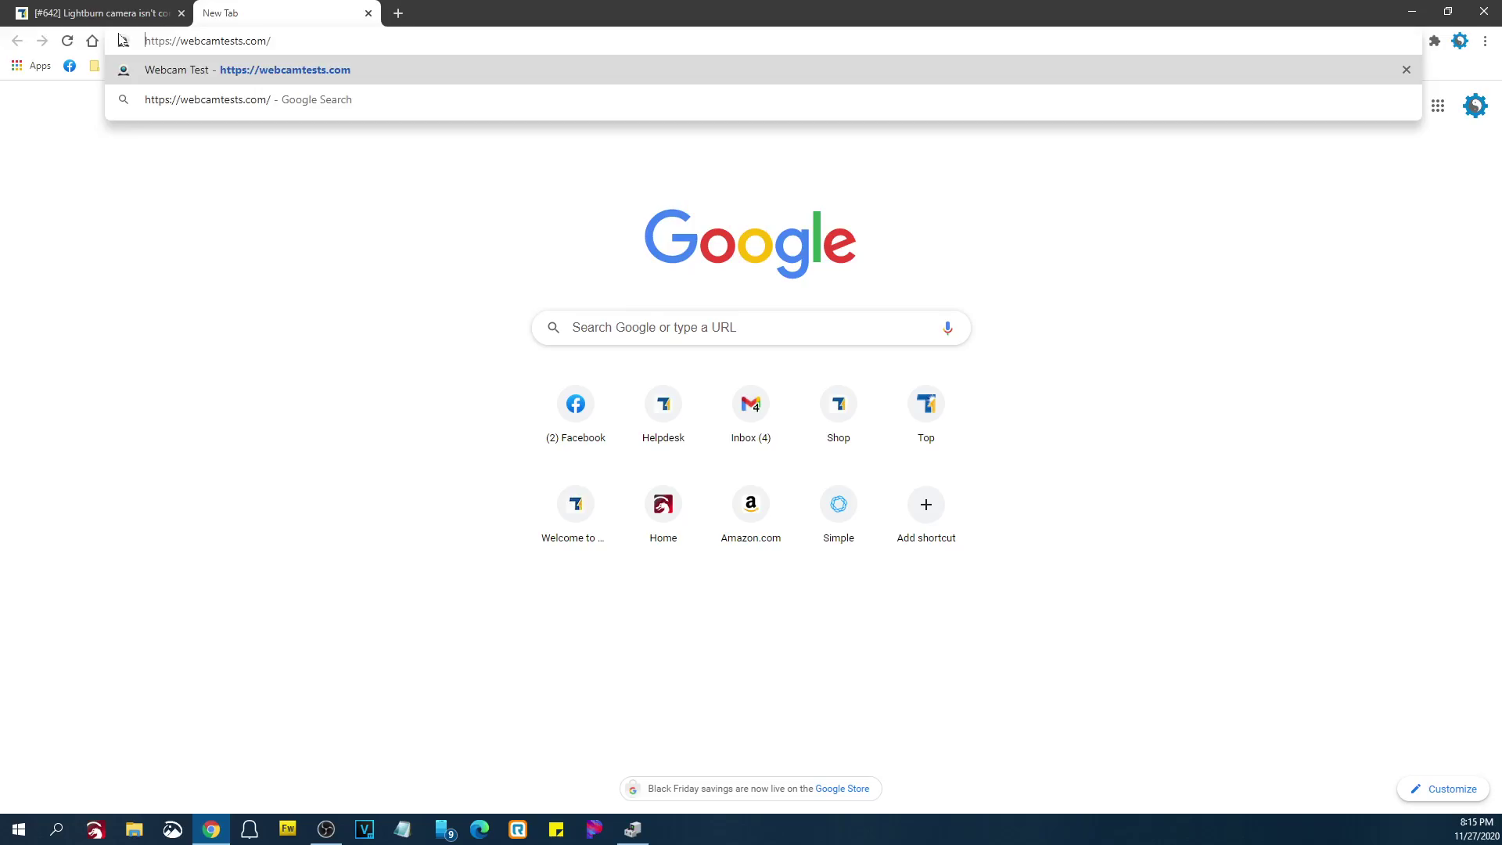
key("Return")
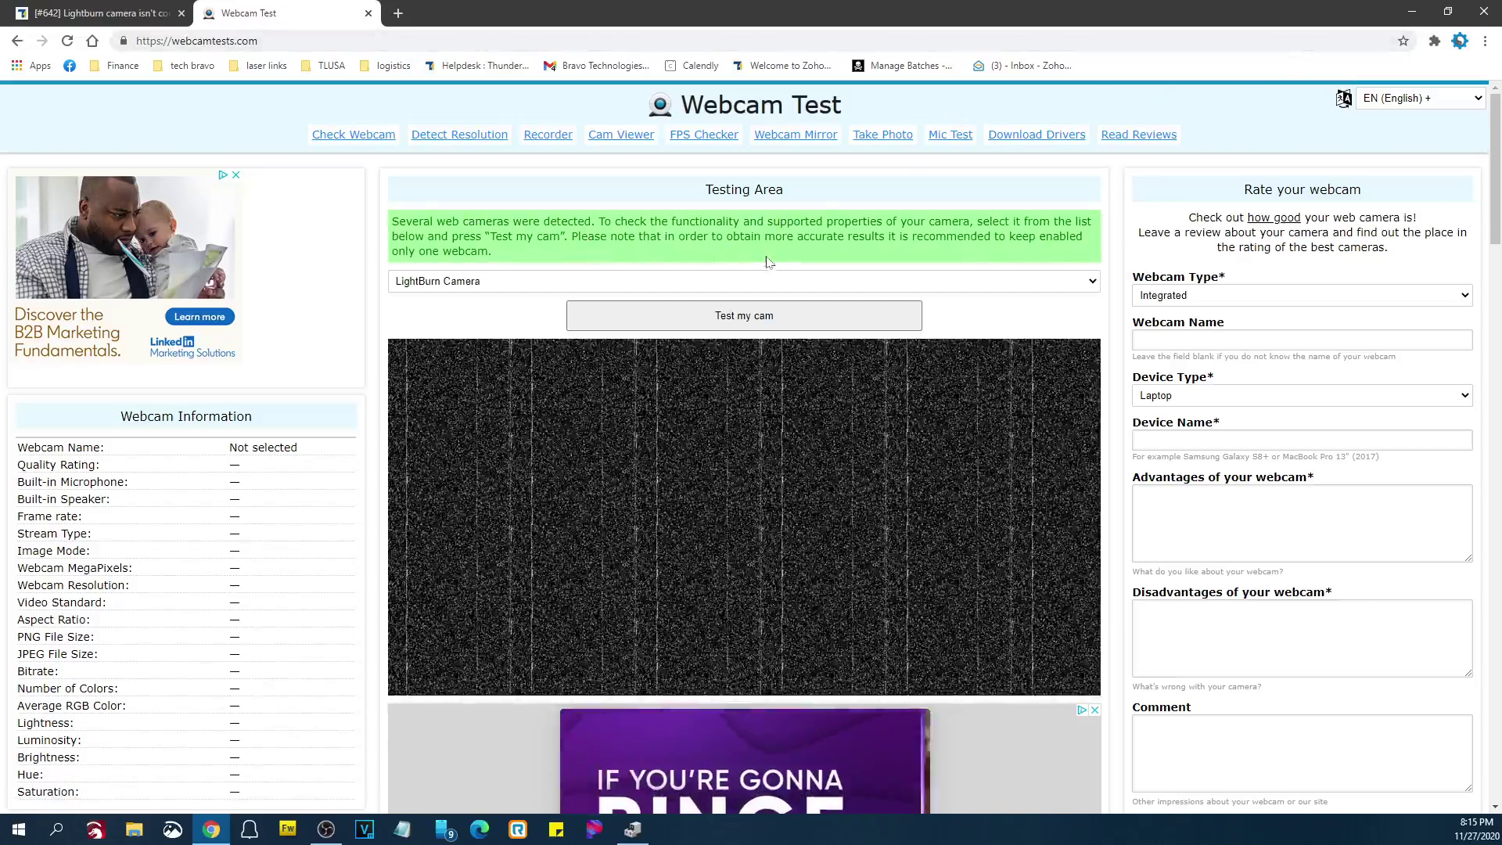
Step: Run the webcam test on LightBurn Camera at webcamtests.com
left_click(731, 325)
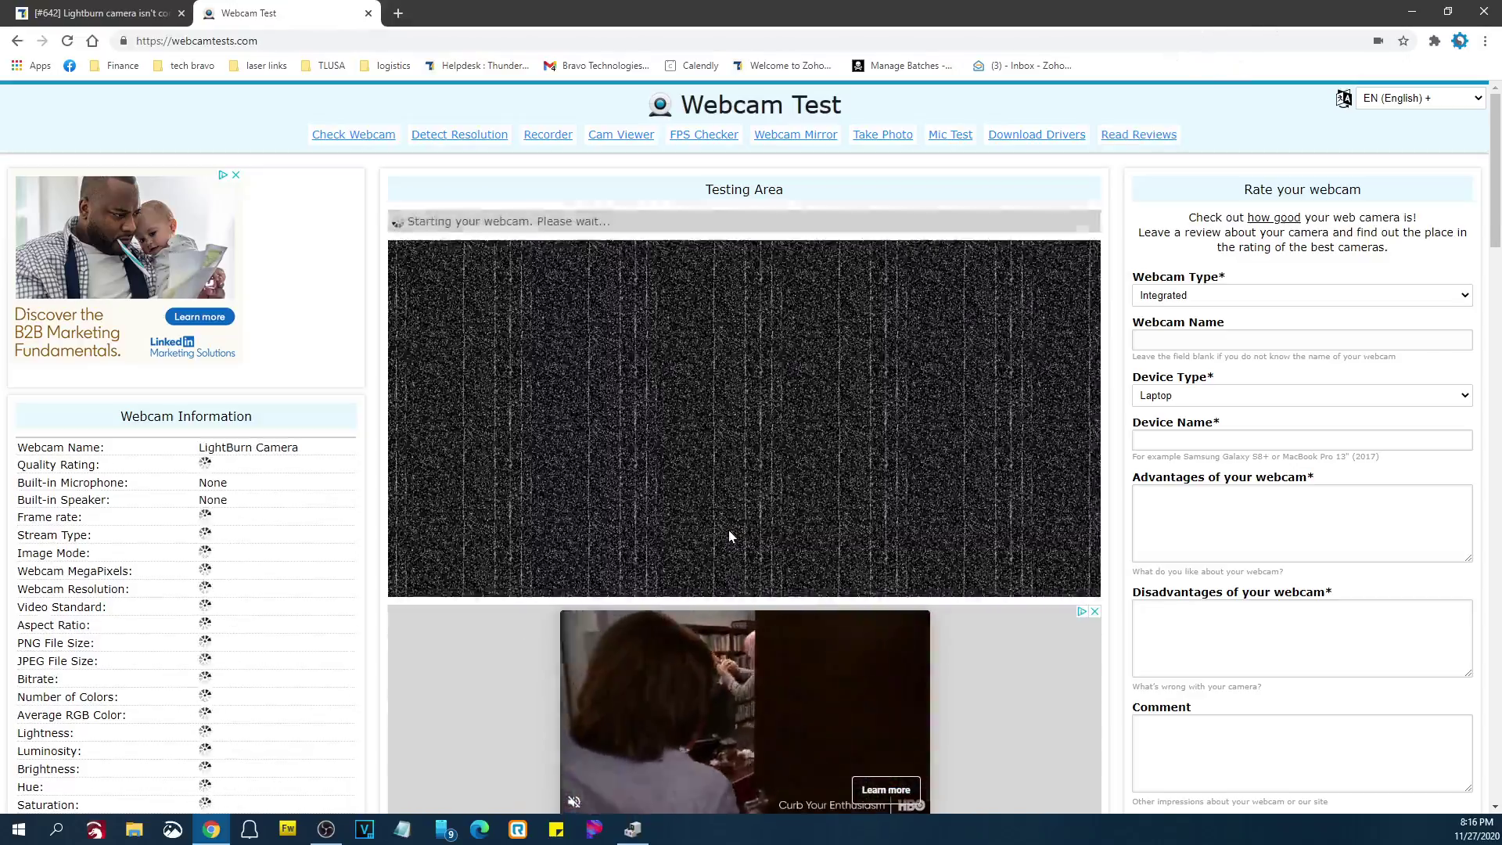